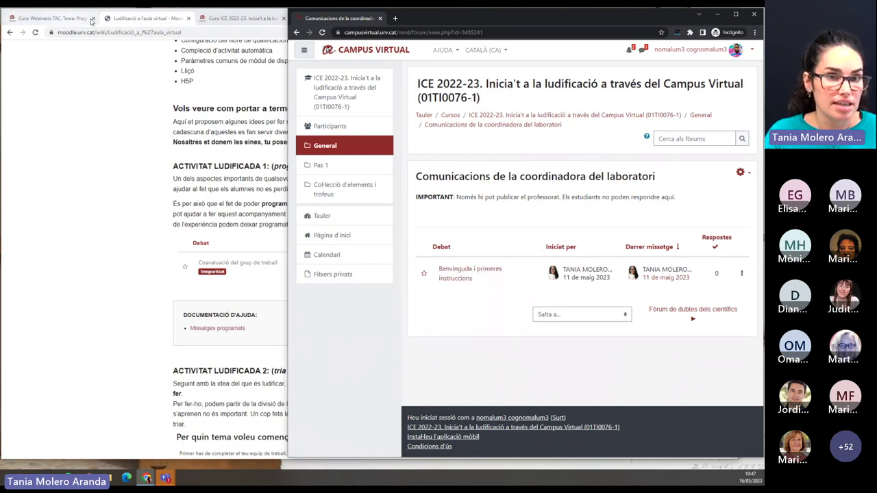
Open the forum "Comunicacions de la coordinadora del laboratori" in the teacher's view of the course to see its scheduled discussions
left_click(239, 19)
scroll(210, 304, "down", 3)
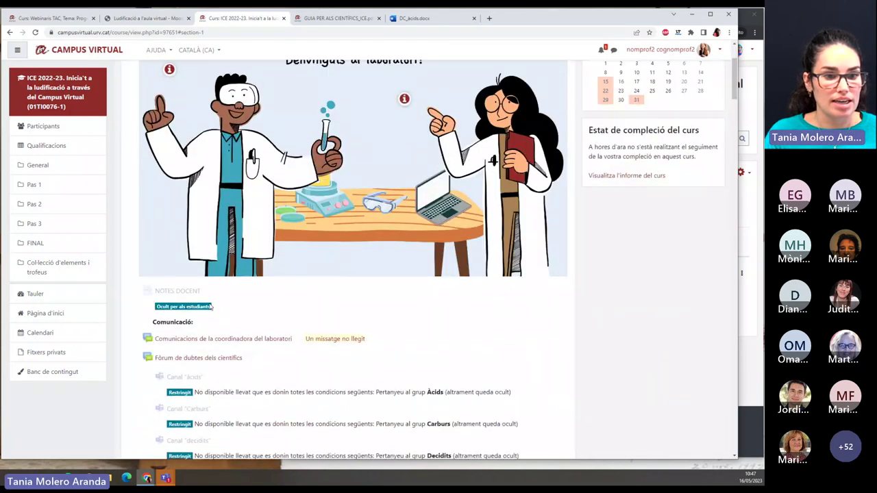
left_click(198, 343)
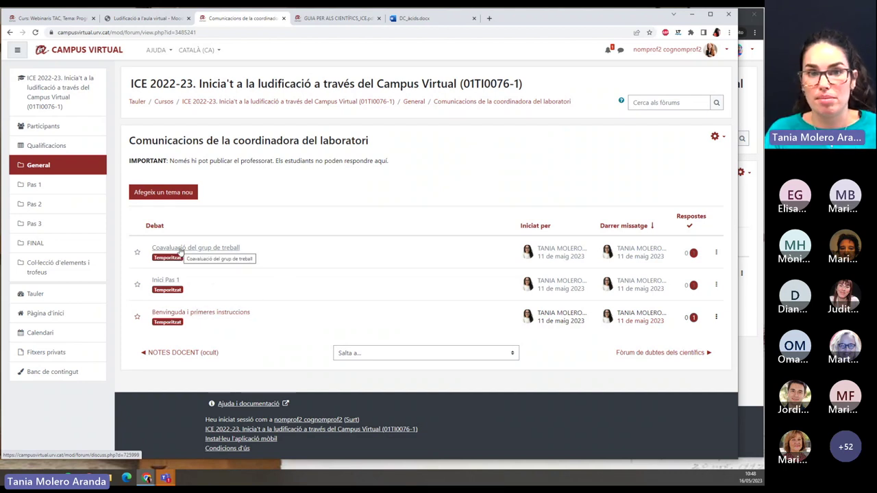
Return to the gamification wiki page and read ACTIVITAT LUDIFICADA 2 on group choice and access restriction
left_click(142, 22)
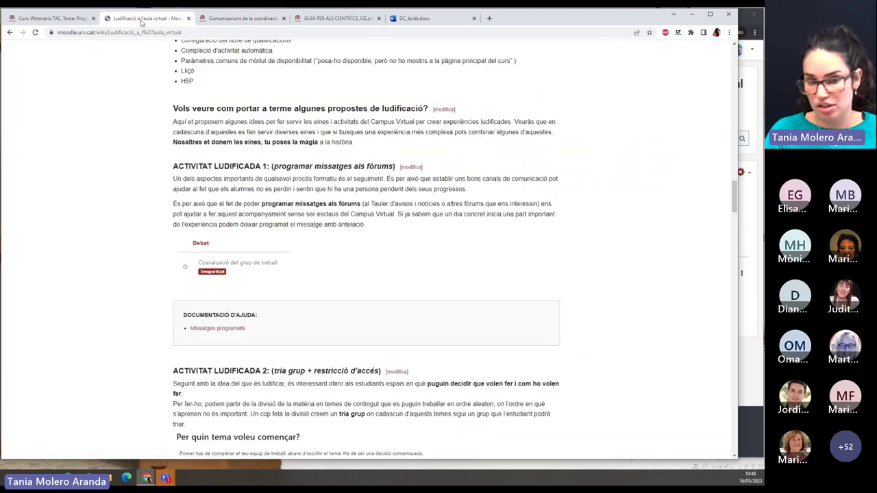
scroll(388, 194, "down", 3)
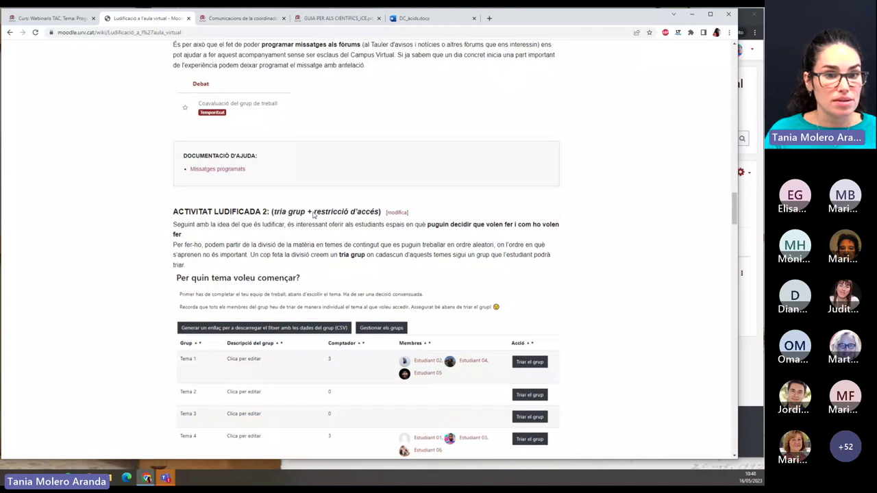
scroll(364, 219, "down", 2)
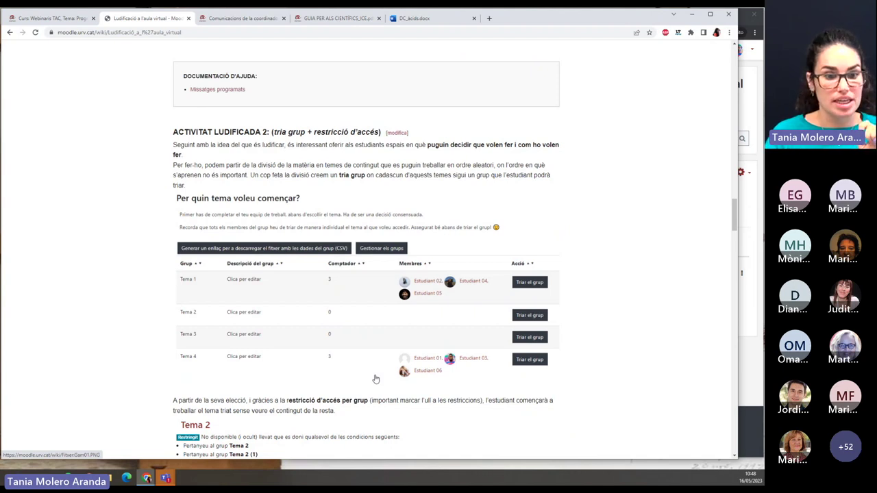
scroll(375, 379, "down", 1)
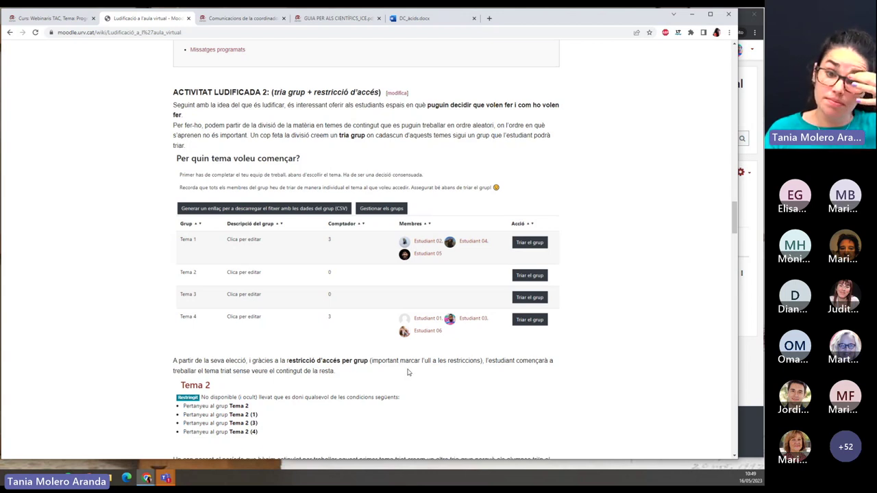
scroll(404, 373, "down", 5)
scroll(408, 373, "down", 2)
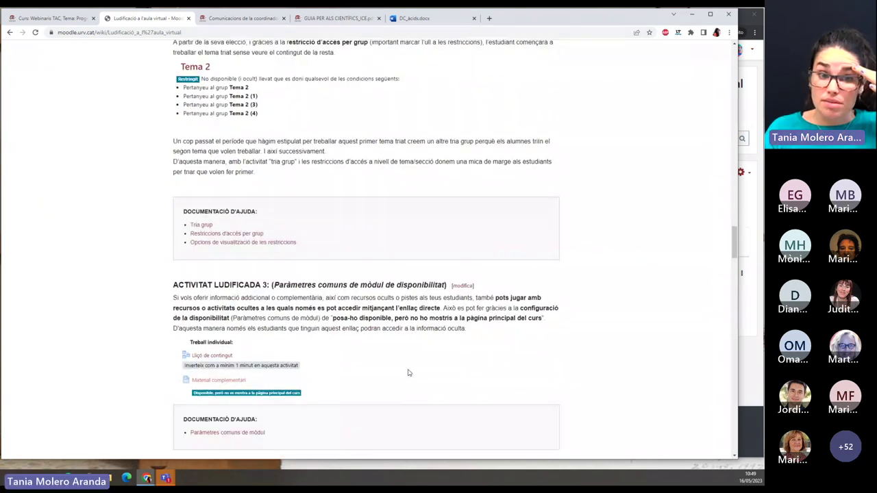
Read ACTIVITAT LUDIFICADA 3 on the wiki page, about the common module availability settings
scroll(408, 372, "down", 3)
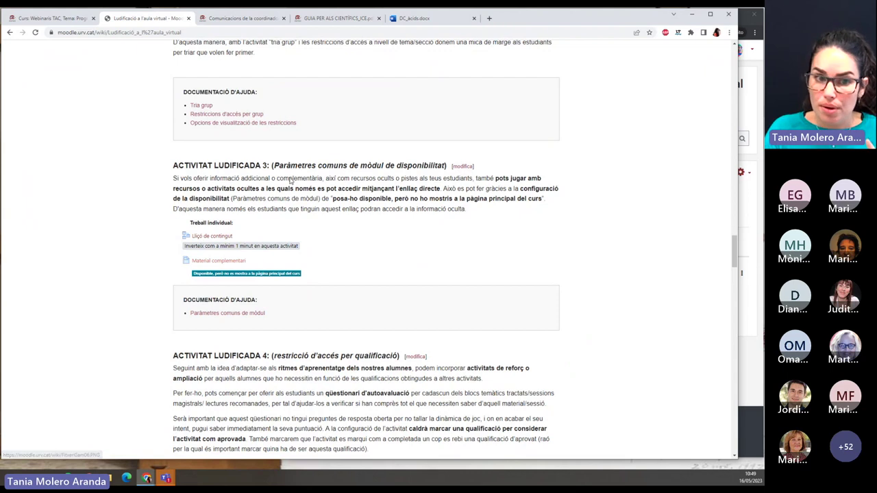
left_click_drag(174, 167, 271, 171)
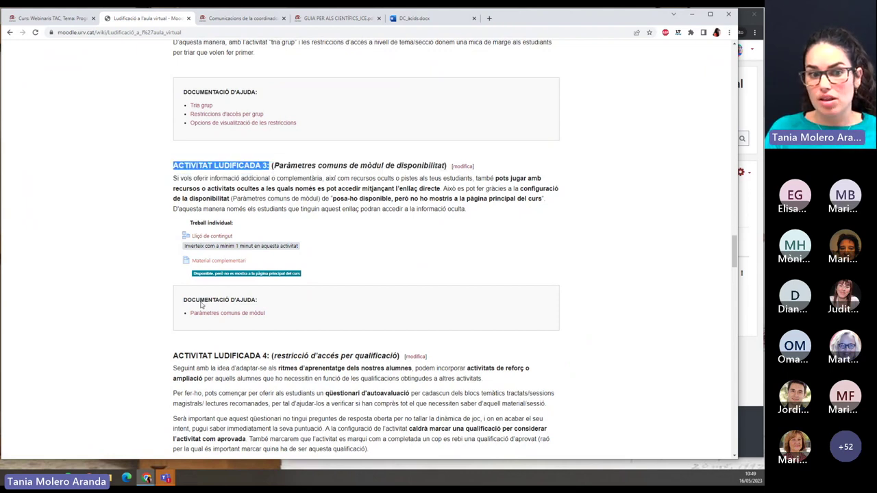
left_click(310, 333)
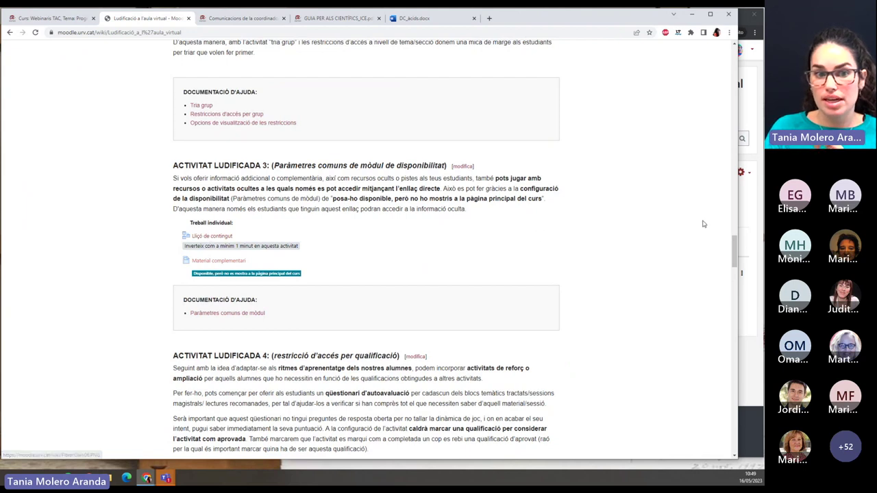
Switch to the student's window and examine the Pas 1 individual work activities on the course page
left_click(754, 266)
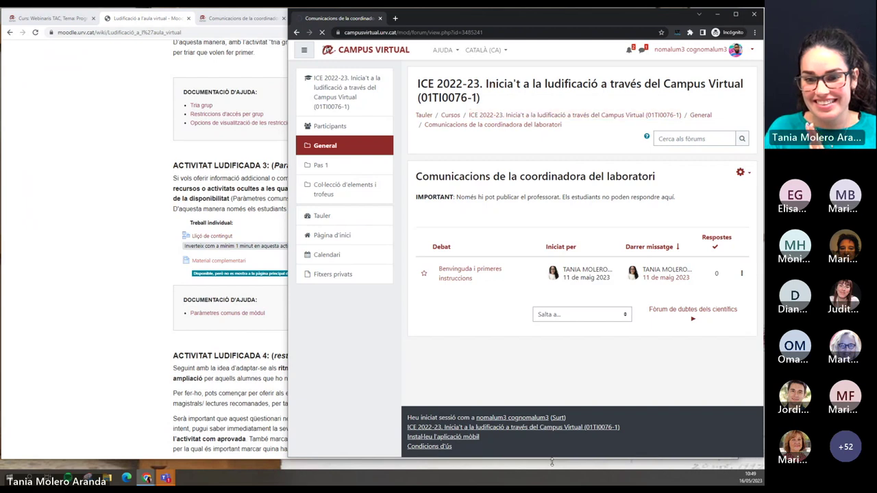
left_click_drag(552, 462, 552, 471)
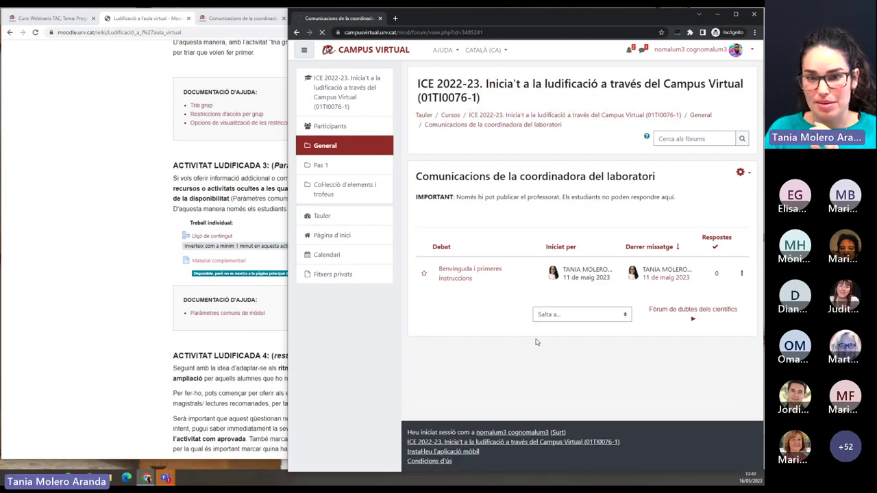
scroll(518, 312, "down", 2)
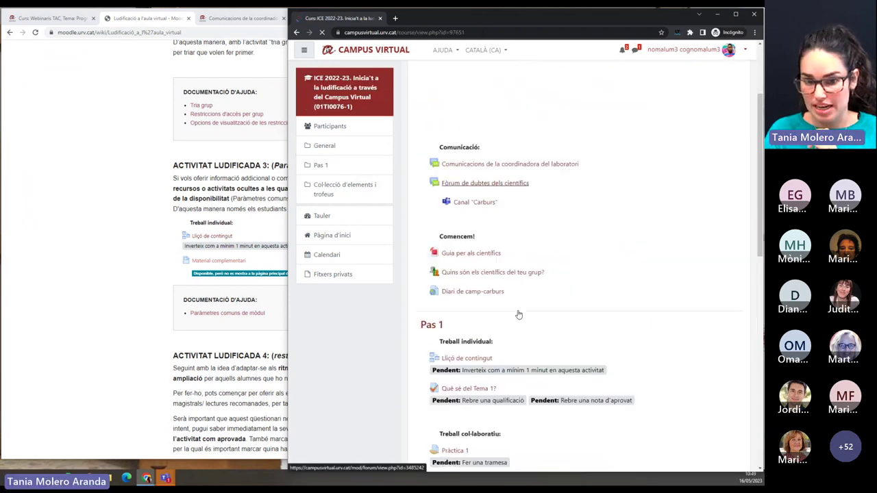
scroll(518, 314, "down", 1)
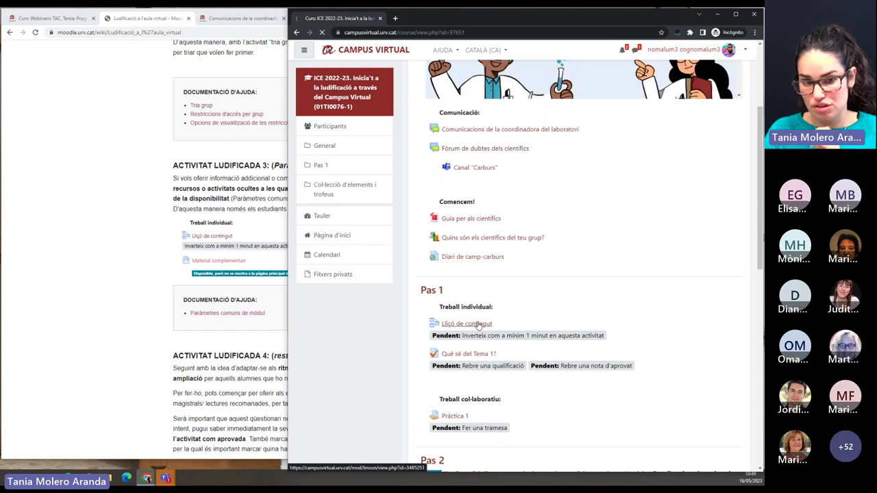
scroll(478, 326, "down", 2)
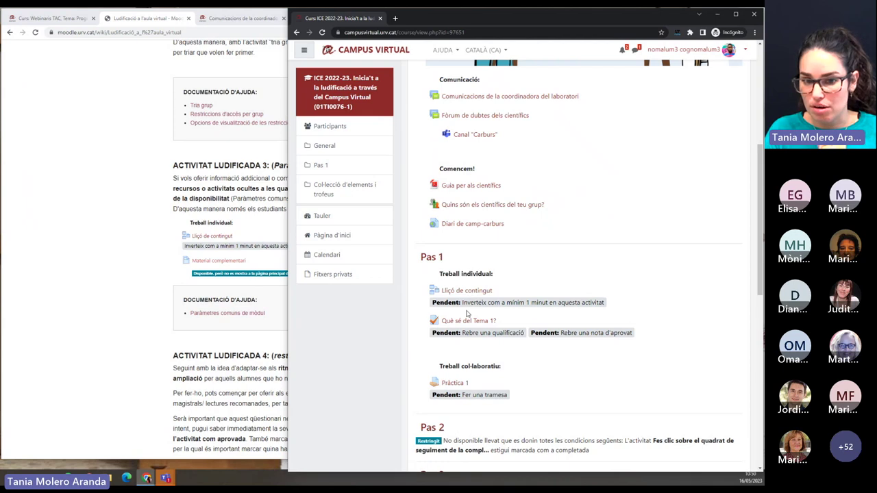
Open the course page in the teacher's view and compare its Pas 1 "Material complementari" item with the student's view
left_click(239, 17)
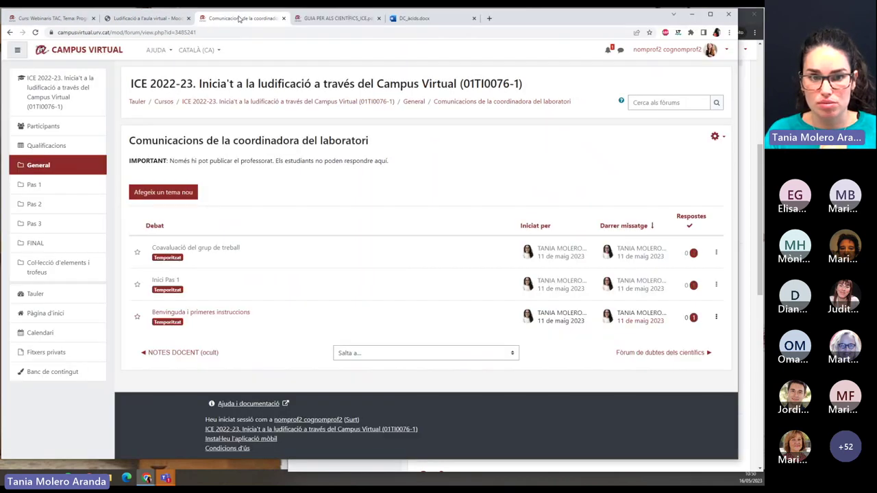
left_click(320, 106)
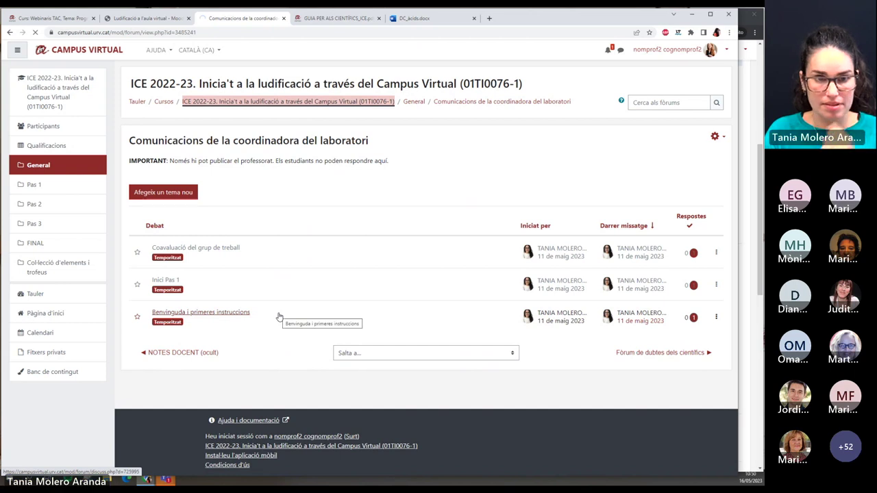
scroll(284, 323, "down", 5)
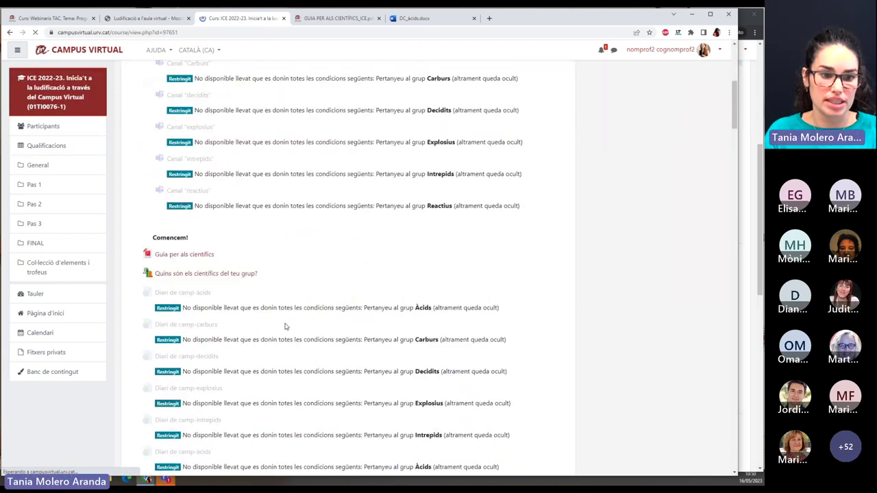
scroll(287, 328, "down", 2)
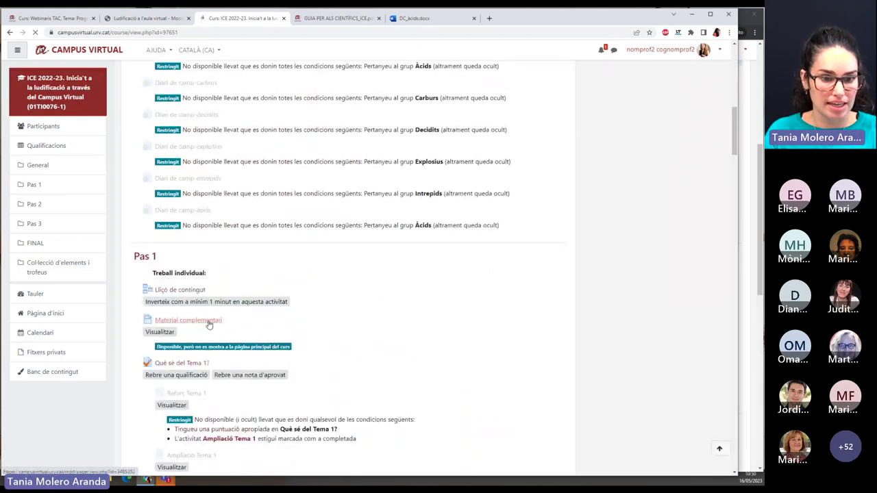
key("alt+Tab")
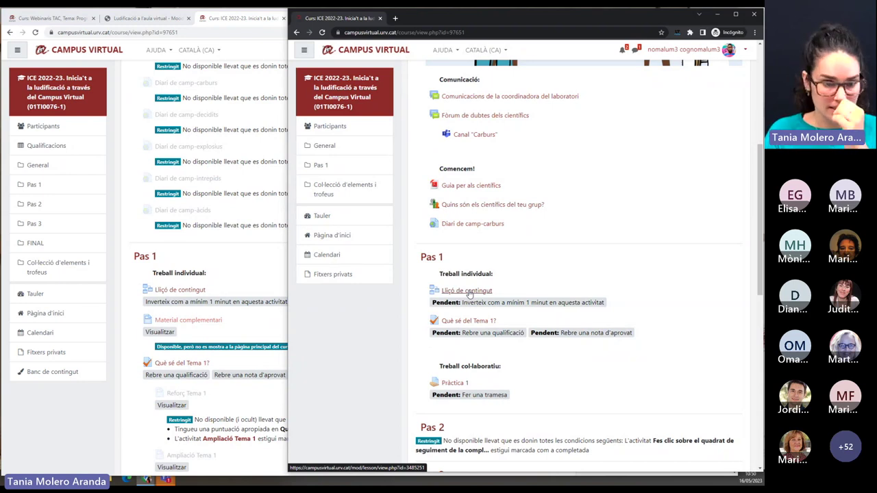
Return to the gamification wiki page and read ACTIVITAT LUDIFICADA 4 on access restriction by grade
key("alt+Tab")
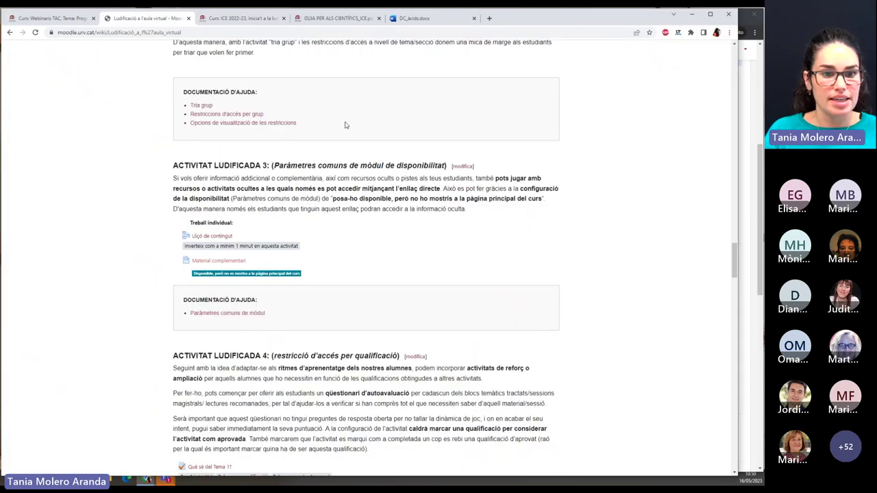
scroll(346, 125, "down", 5)
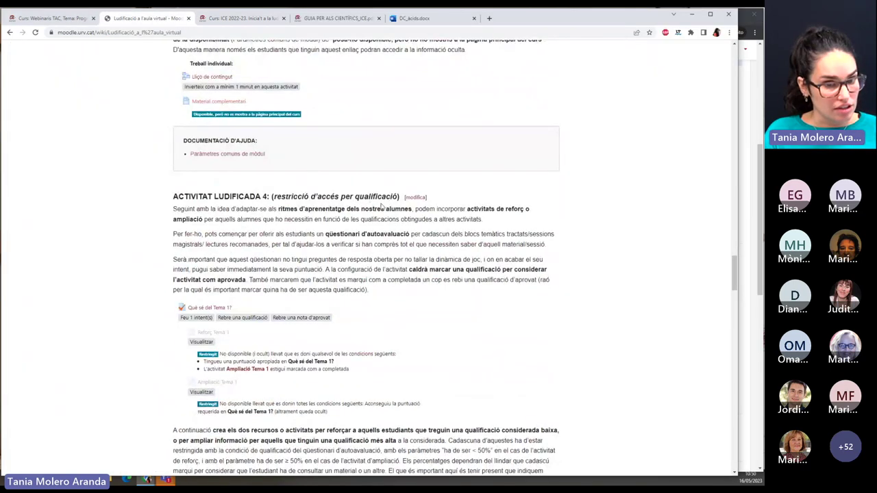
scroll(381, 206, "down", 2)
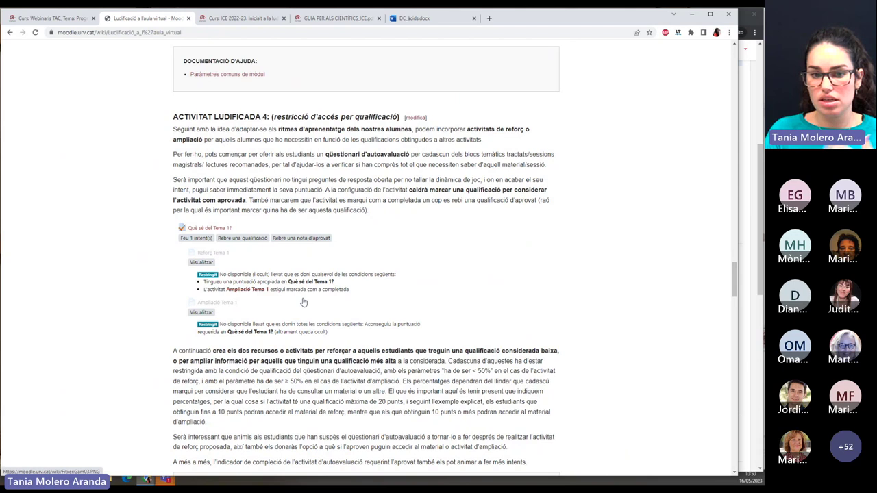
scroll(304, 302, "down", 1)
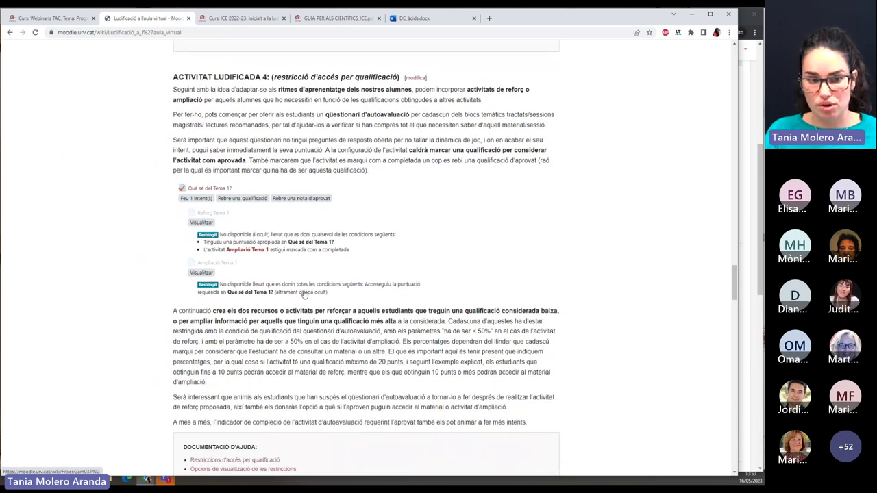
Read ACTIVITAT LUDIFICADA 5 on the wiki page, about automatic activity completion and restriction by completion
scroll(304, 302, "down", 4)
scroll(305, 294, "down", 5)
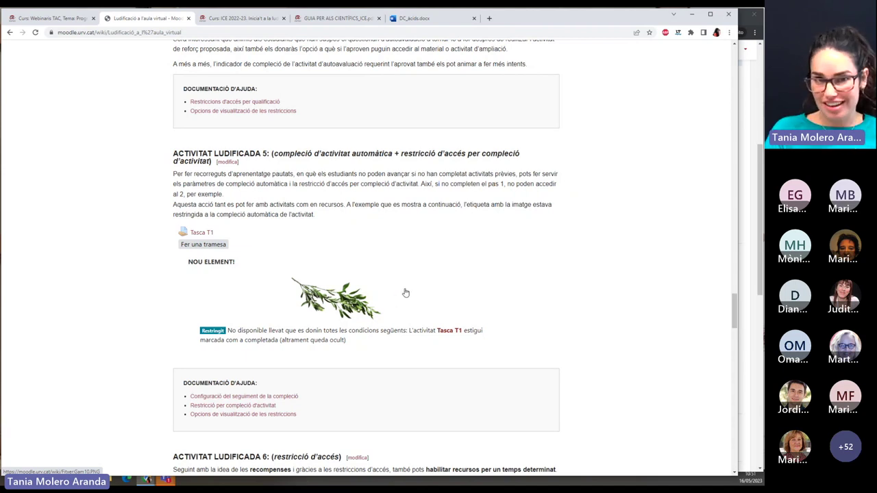
scroll(405, 292, "down", 1)
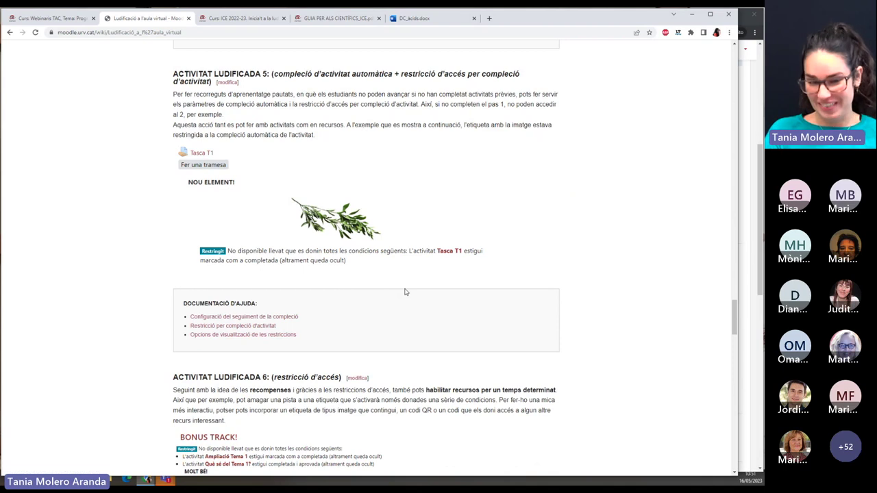
scroll(405, 292, "down", 1)
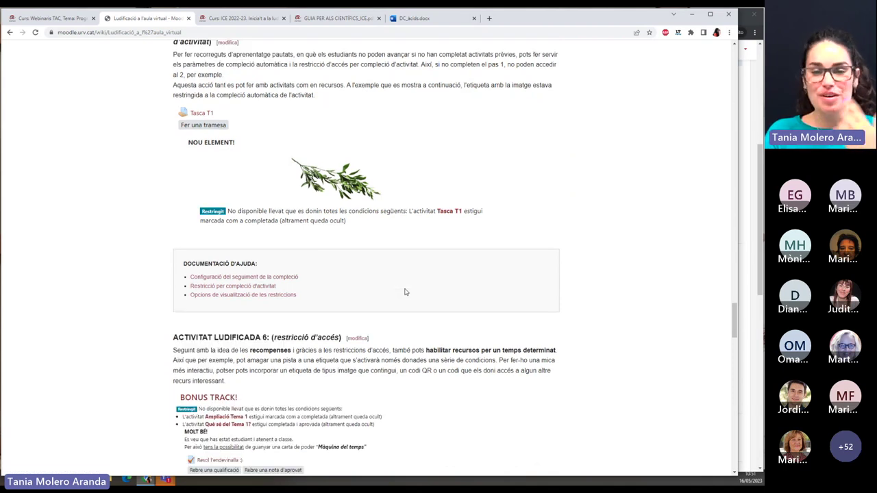
Read ACTIVITAT LUDIFICADA 6 on access restrictions, including the BONUS TRACK and "Màquina del temps" reward card example
scroll(405, 292, "down", 3)
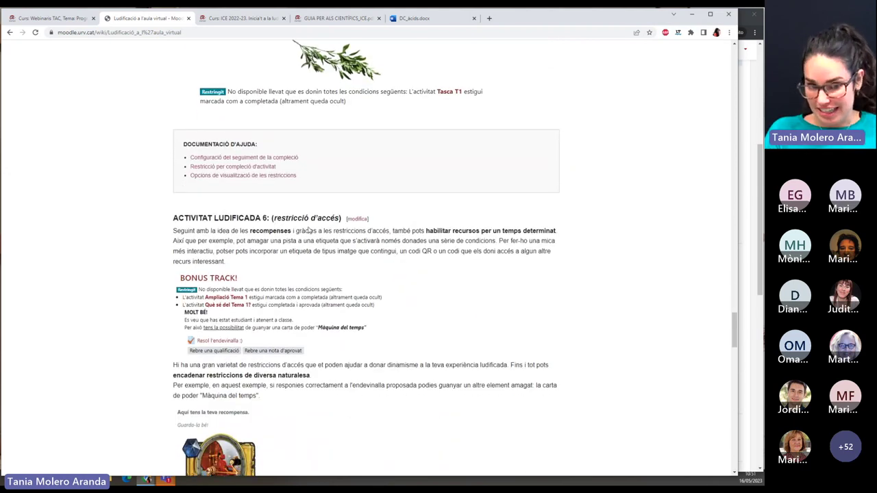
scroll(309, 230, "down", 1)
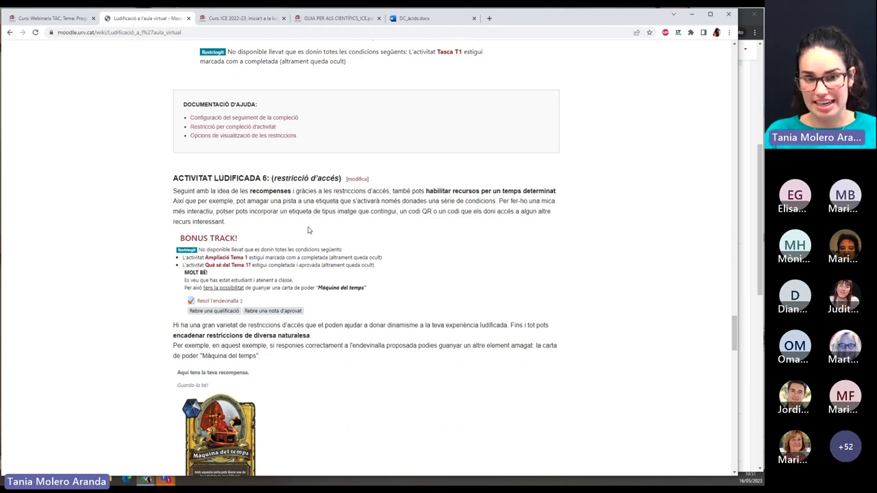
scroll(308, 231, "down", 1)
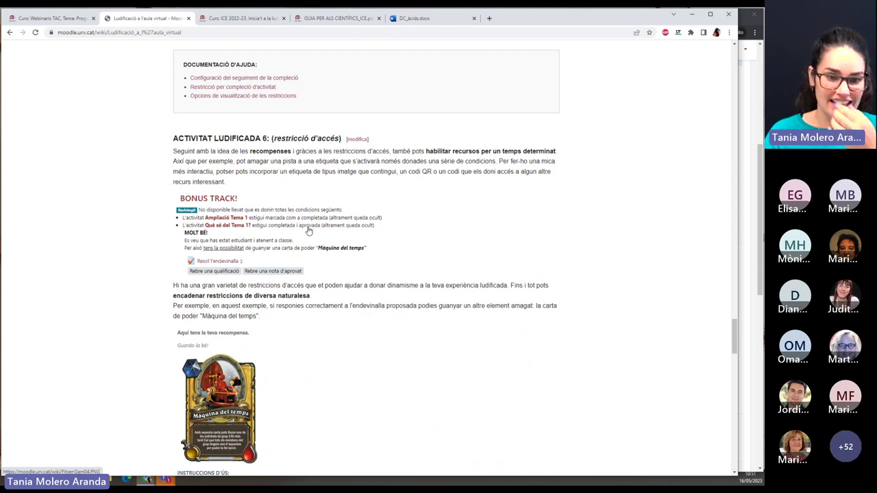
scroll(309, 231, "down", 8)
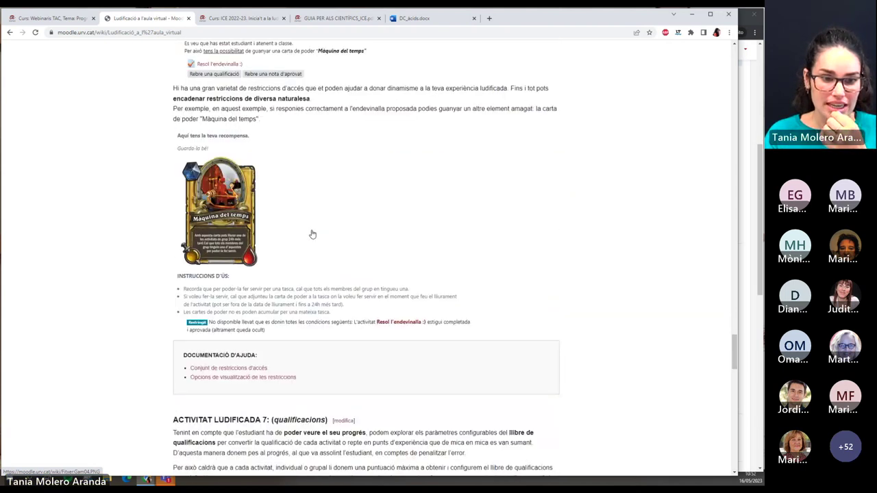
Read ACTIVITAT LUDIFICADA 7 on grades and ACTIVITAT LUDIFICADA 8 on the "Resultats d'activitat" block and grade ranking
scroll(313, 235, "down", 3)
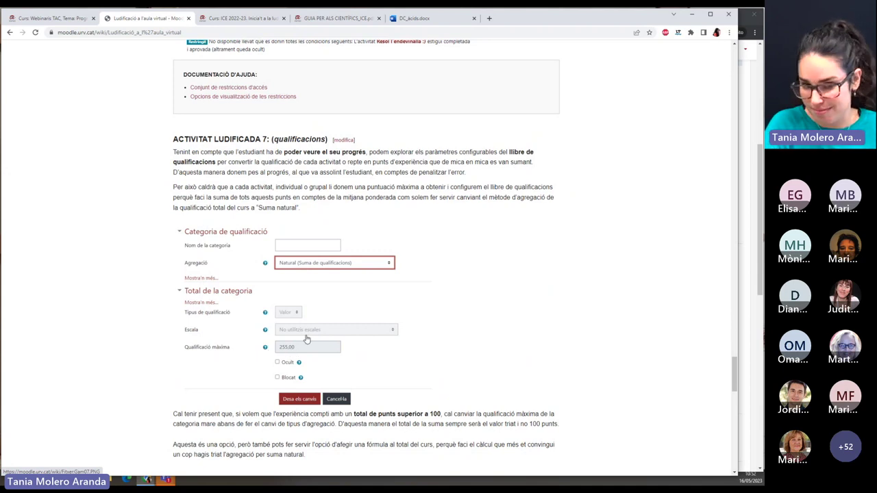
scroll(308, 339, "down", 3)
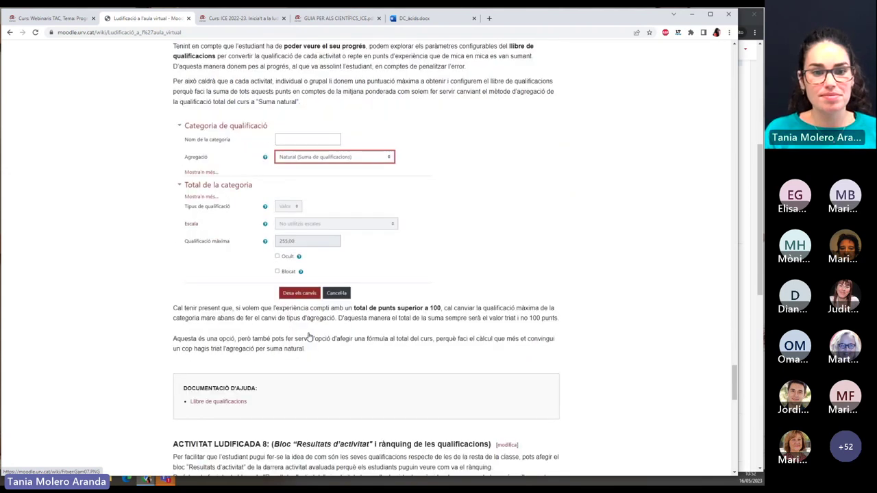
scroll(309, 337, "down", 3)
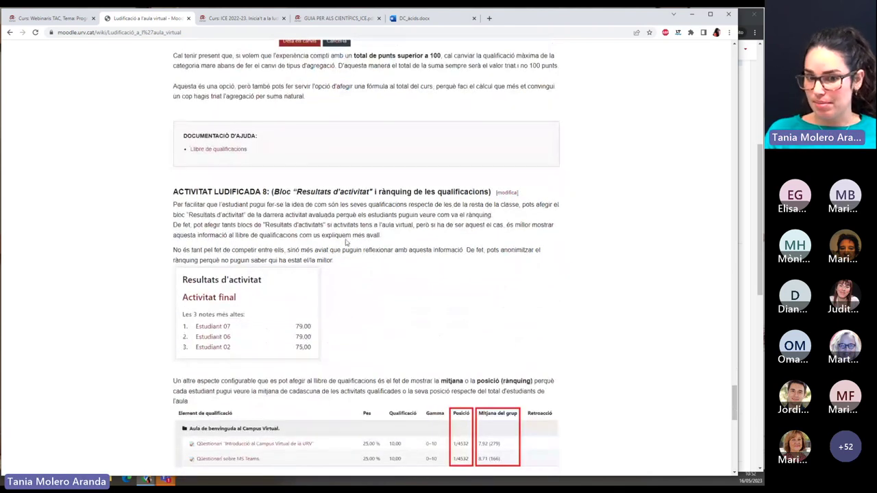
scroll(257, 244, "down", 3)
scroll(246, 250, "down", 2)
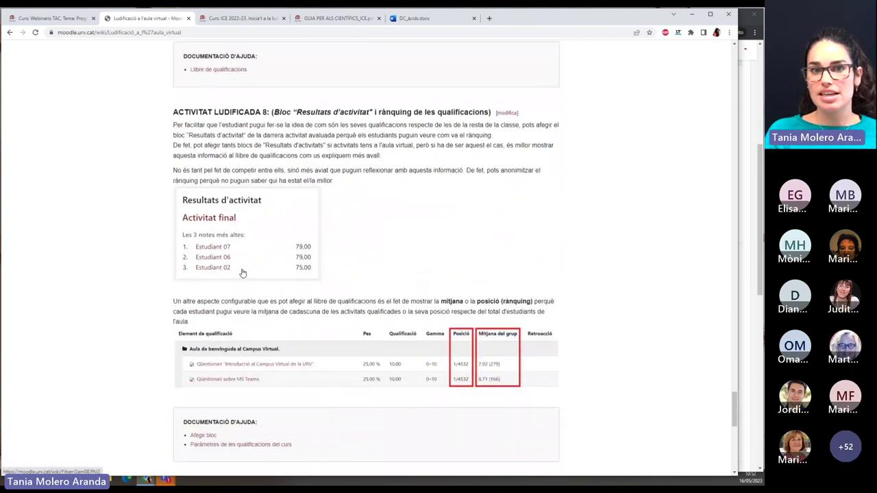
Read the rest of ACTIVITAT LUDIFICADA 8 on grade average and ranking, and ACTIVITAT LUDIFICADA 9 on the "Estat de compleció del curs" block
scroll(228, 277, "down", 1)
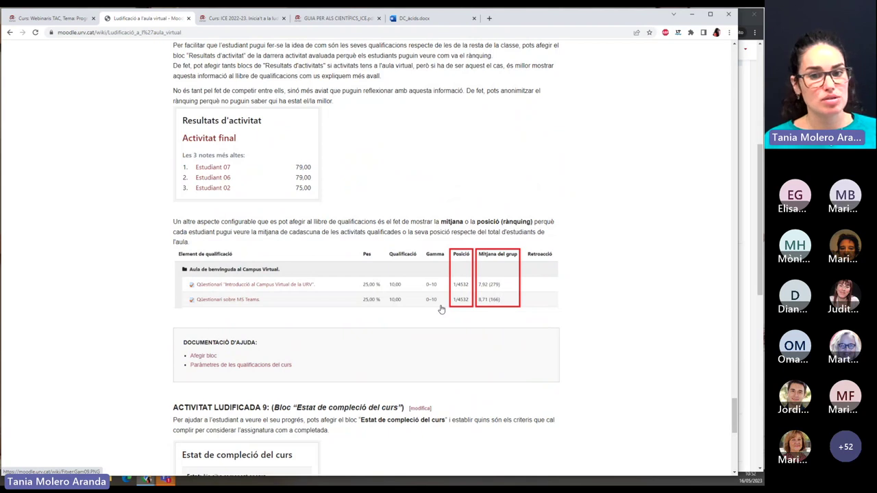
scroll(435, 306, "down", 1)
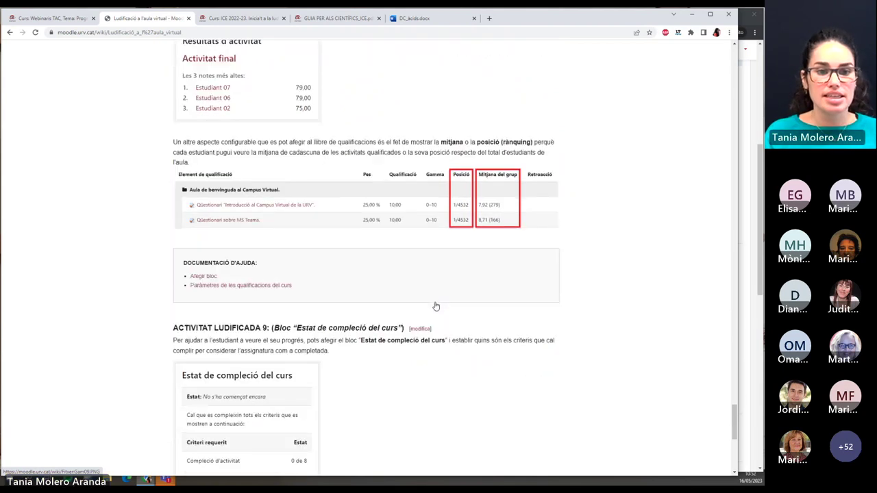
scroll(434, 305, "down", 2)
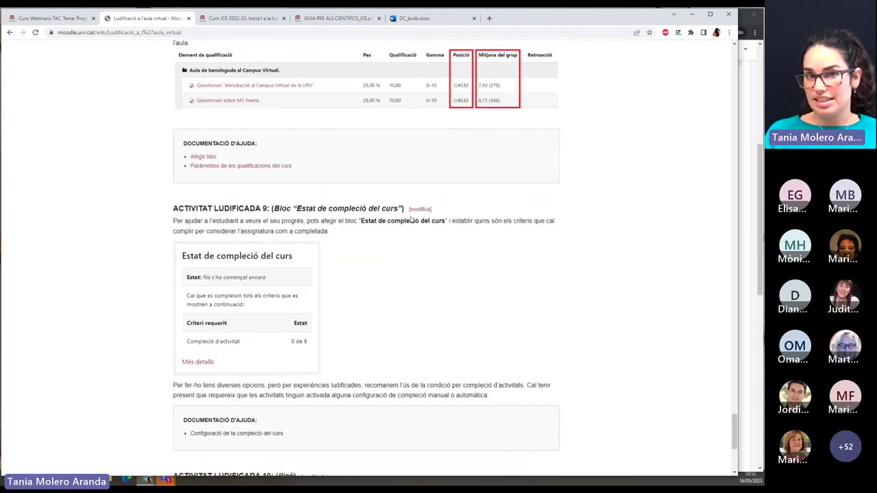
scroll(412, 219, "down", 1)
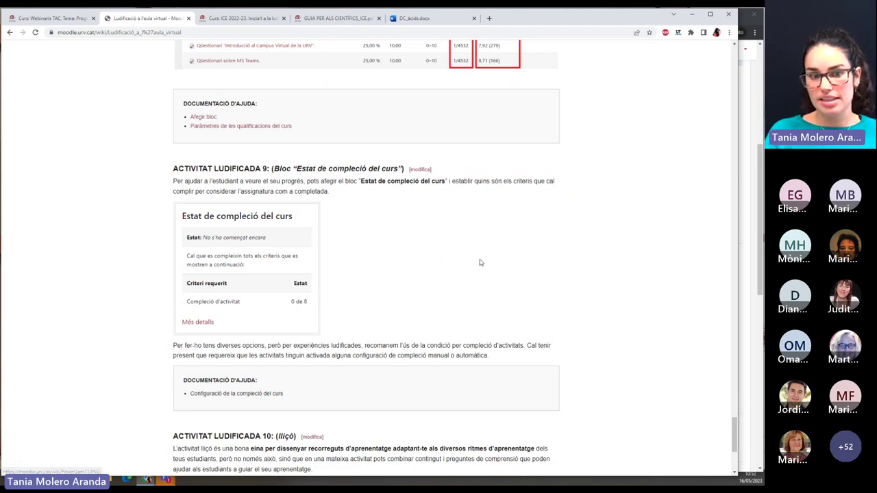
Read ACTIVITAT LUDIFICADA 10 on lessons and ACTIVITAT LUDIFICADA 11 on H5P activities on the wiki page
scroll(480, 261, "down", 3)
scroll(482, 262, "down", 1)
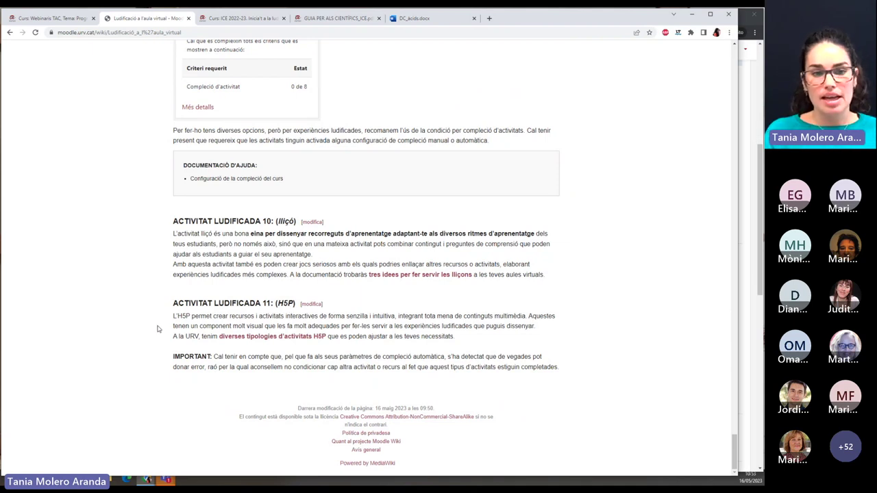
scroll(333, 374, "up", 2)
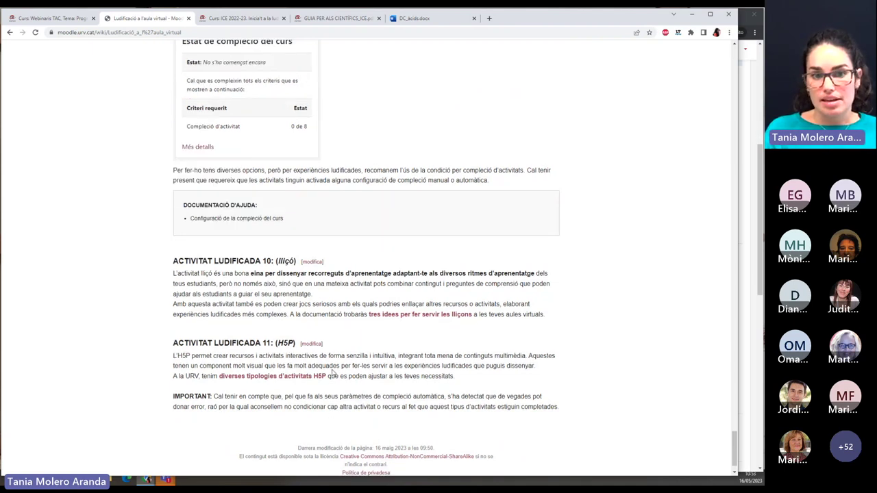
scroll(384, 309, "up", 1)
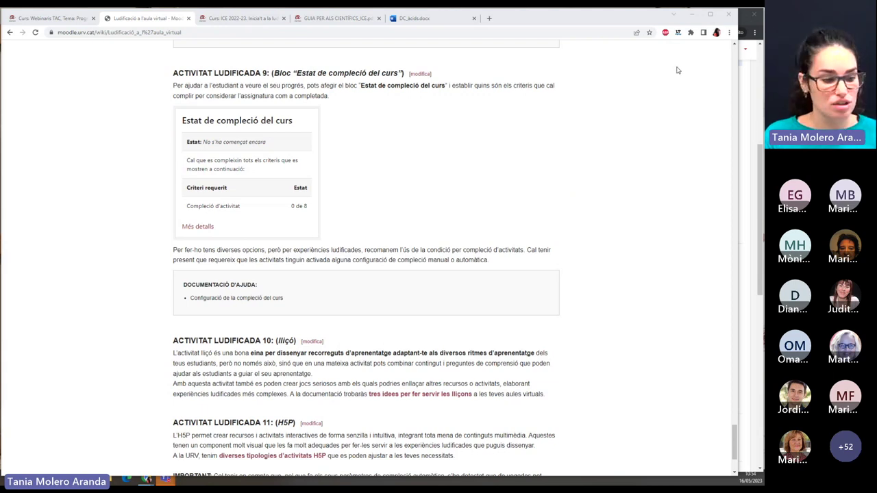
Bring up the student view of the course, widen its window over the wiki and examine the General section
left_click(749, 91)
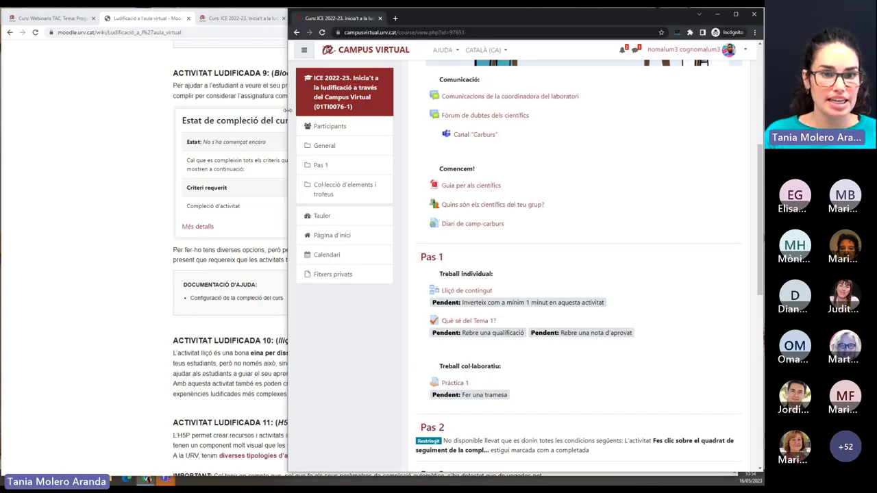
left_click_drag(286, 110, 167, 105)
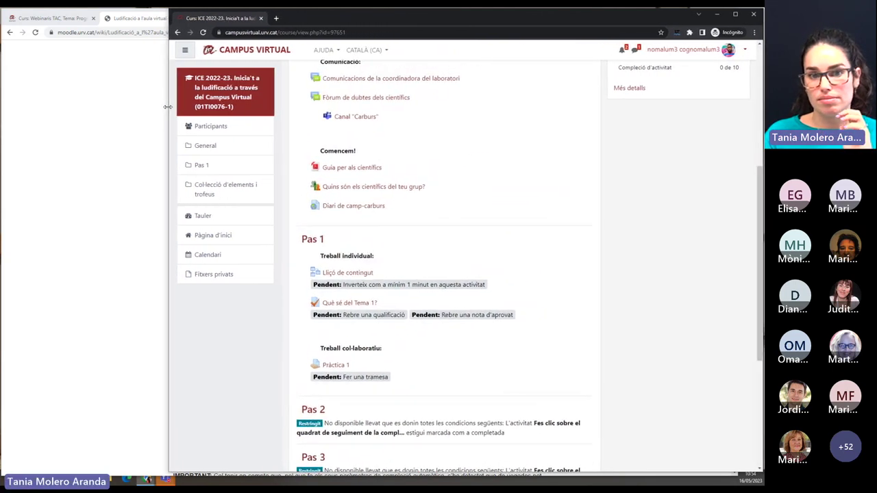
scroll(422, 244, "up", 4)
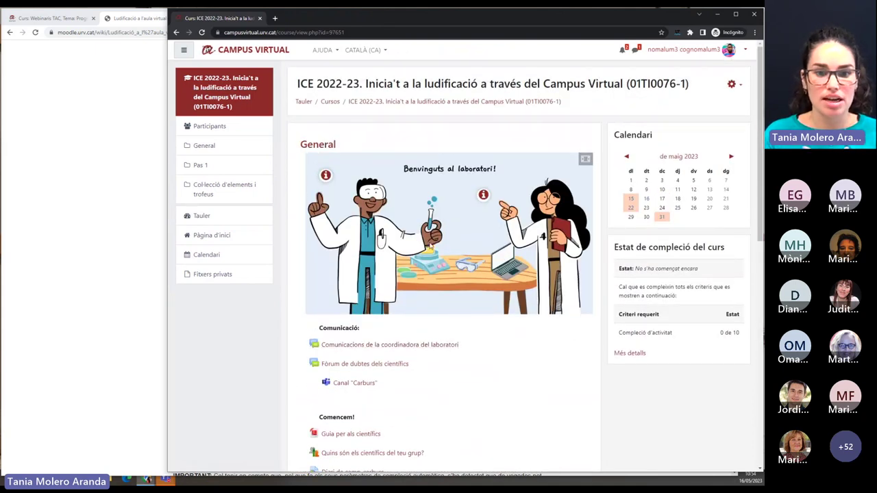
scroll(425, 246, "down", 1)
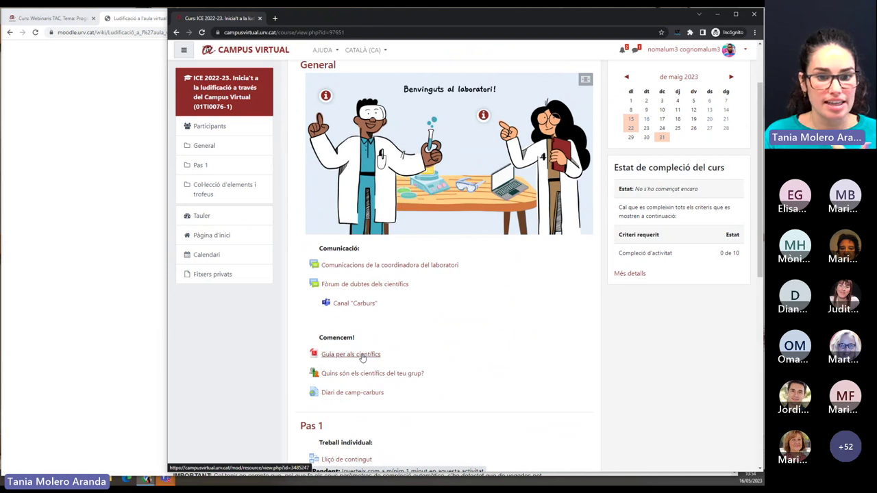
scroll(363, 358, "down", 1)
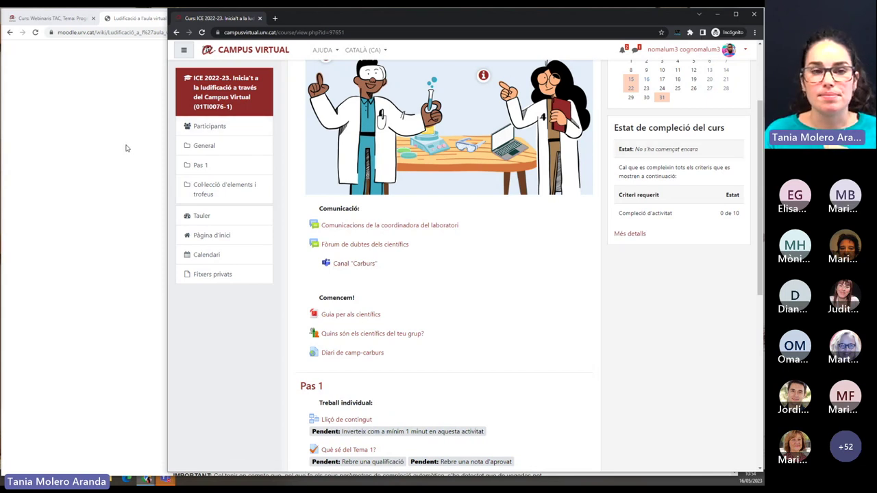
left_click_drag(168, 148, 2, 148)
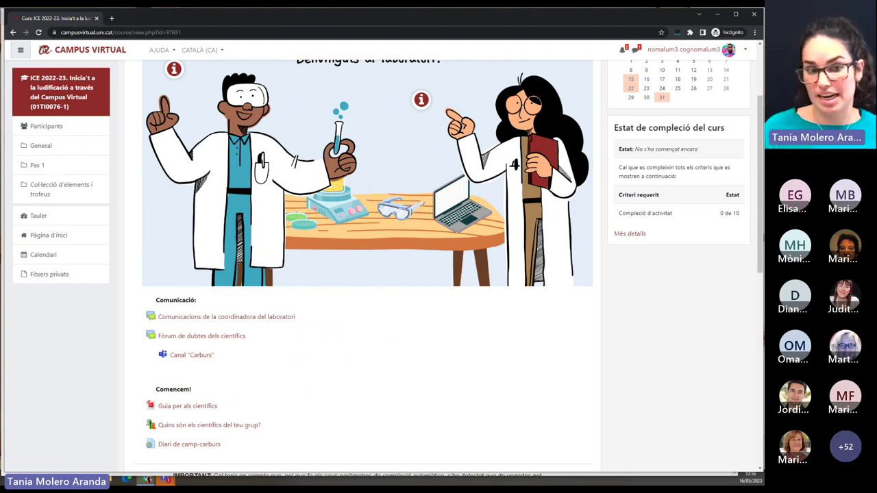
Open the "Diari de camp-carburs" document as the student, dismiss its privacy notice, read its sections and return to the course
scroll(337, 286, "down", 2)
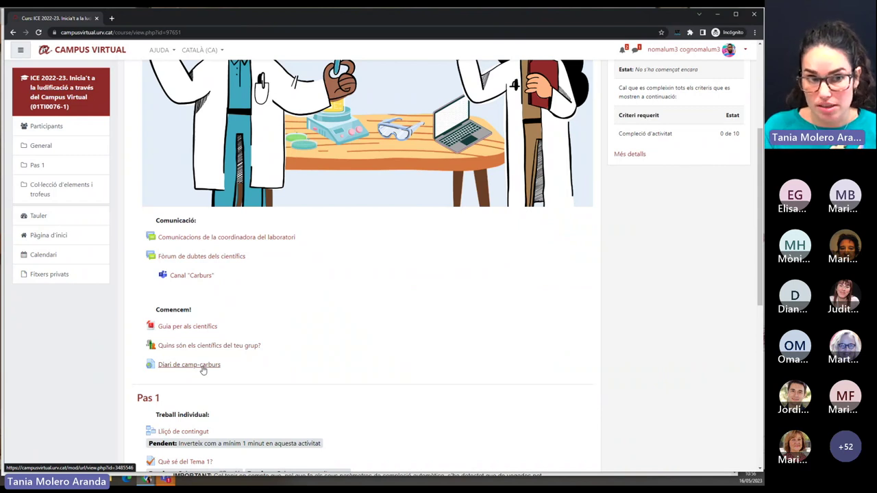
left_click(202, 368)
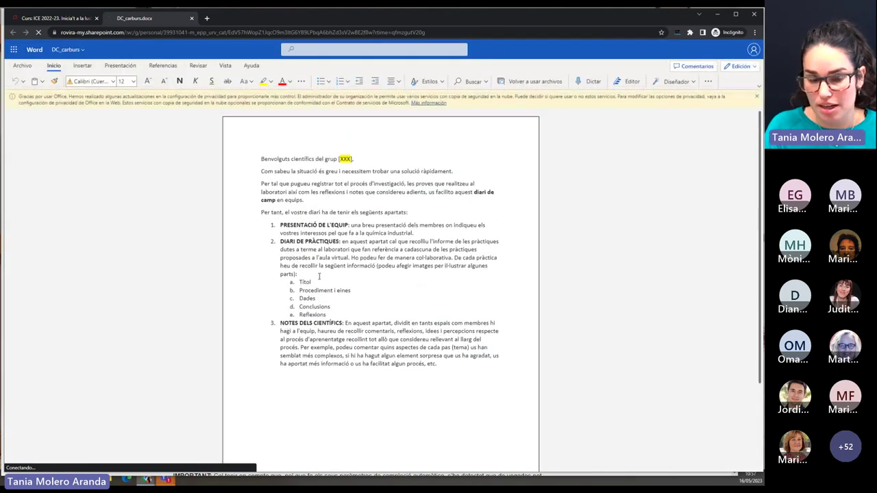
left_click(756, 96)
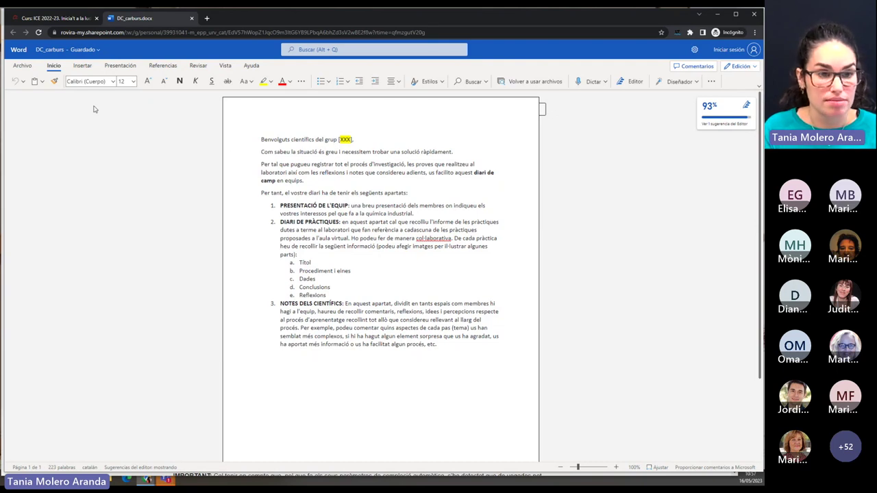
left_click(53, 18)
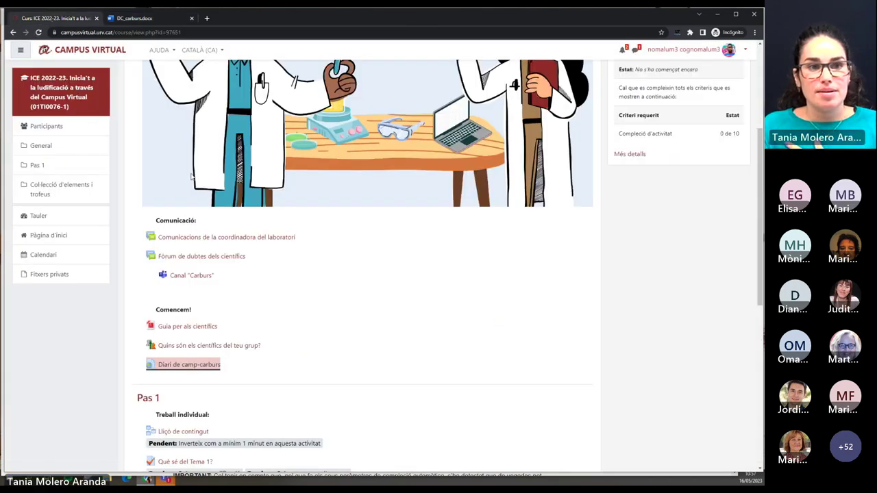
Switch to the teacher view of the course, maximize it and open the group selection activity "Quins són els científics del teu grup?"
mouse_move(166, 480)
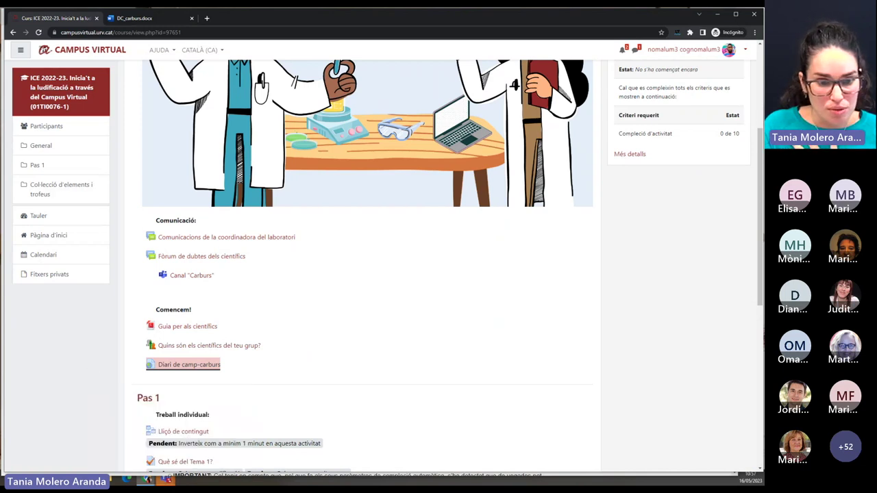
left_click_drag(294, 12, 355, 74)
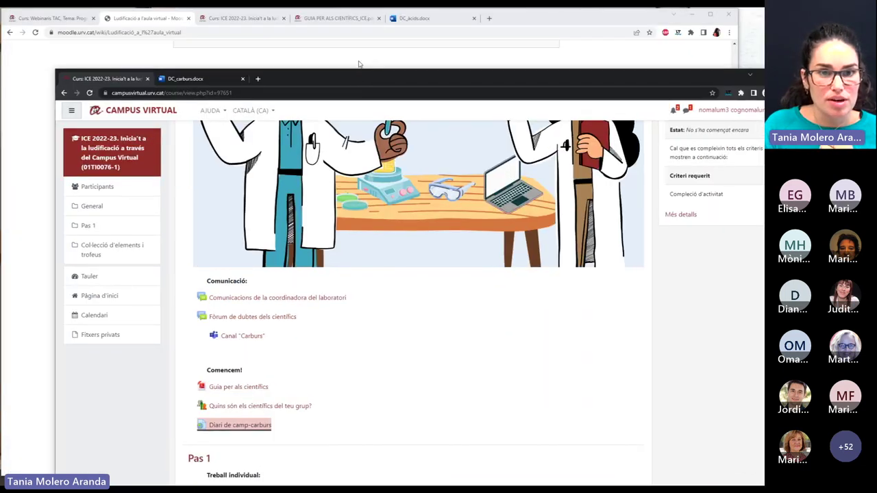
left_click(335, 65)
left_click(233, 17)
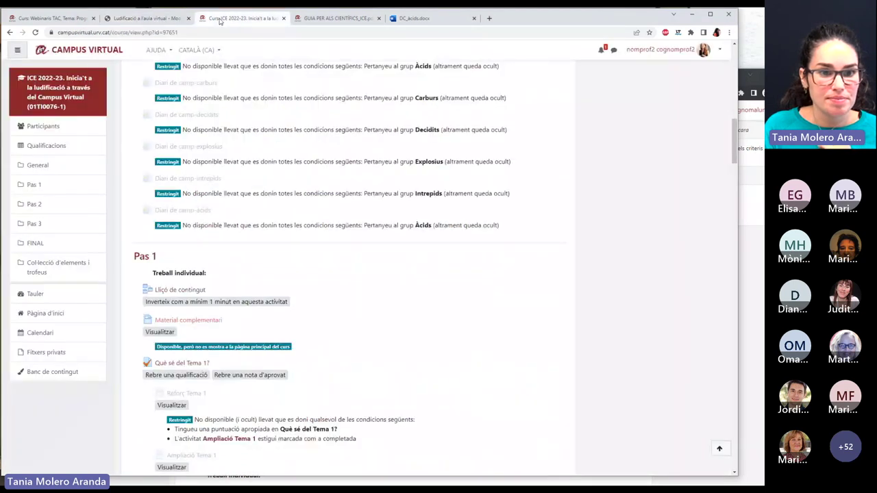
left_click(710, 13)
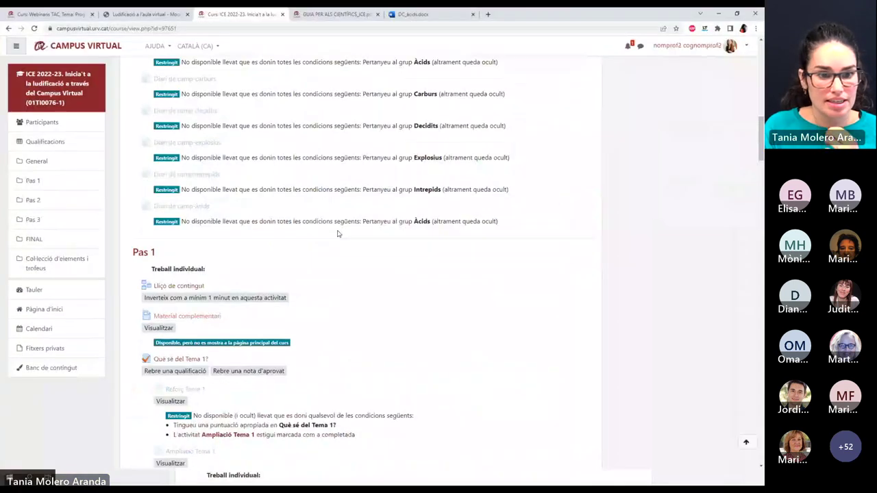
scroll(248, 287, "up", 5)
scroll(247, 287, "down", 2)
left_click(209, 308)
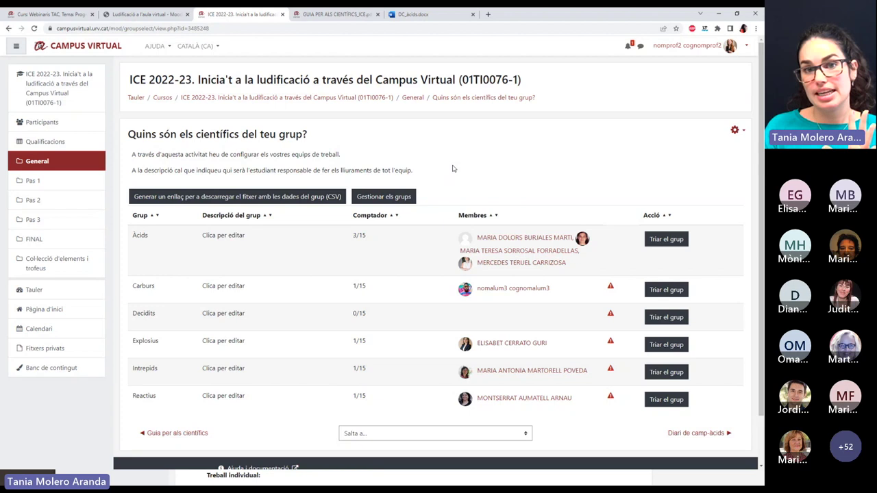
Return to the student view and open "Lliçó de contingut" in Pas 1, resuming at the last page seen
left_click(721, 15)
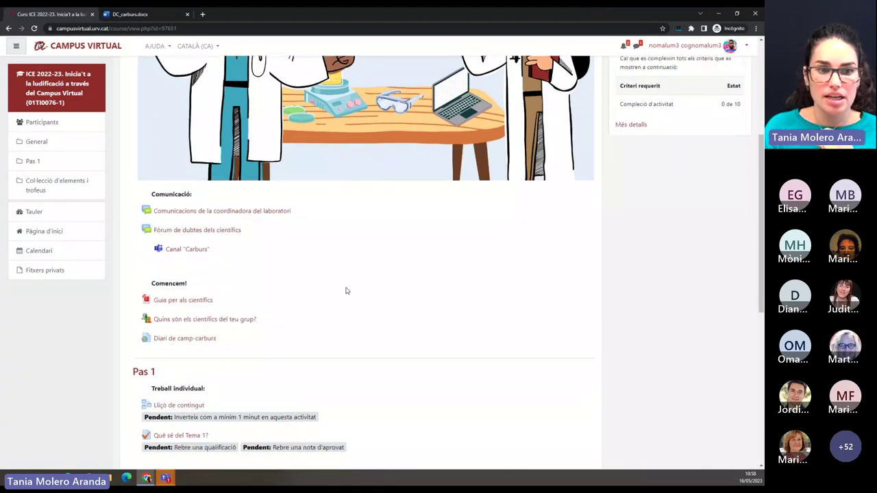
scroll(274, 295, "down", 2)
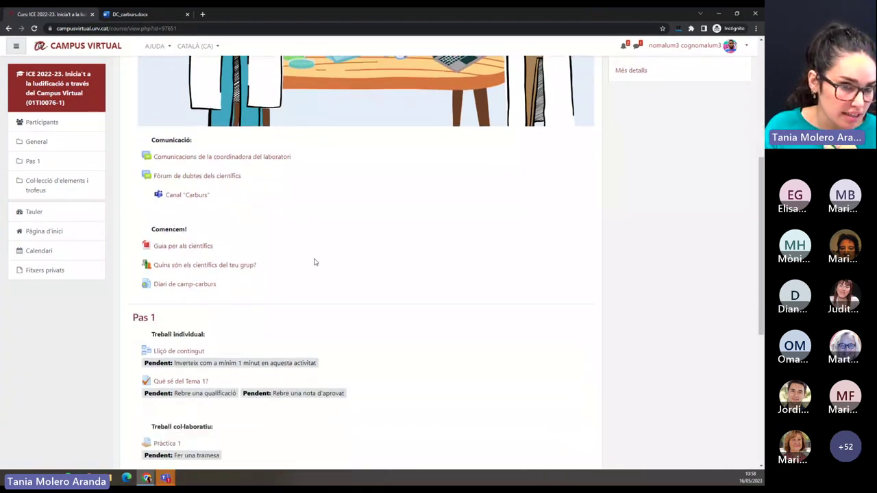
scroll(315, 263, "down", 4)
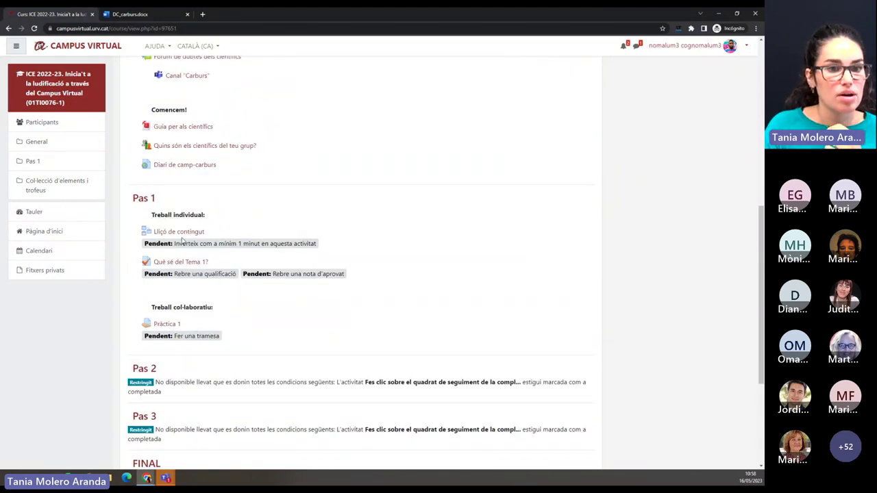
left_click(185, 236)
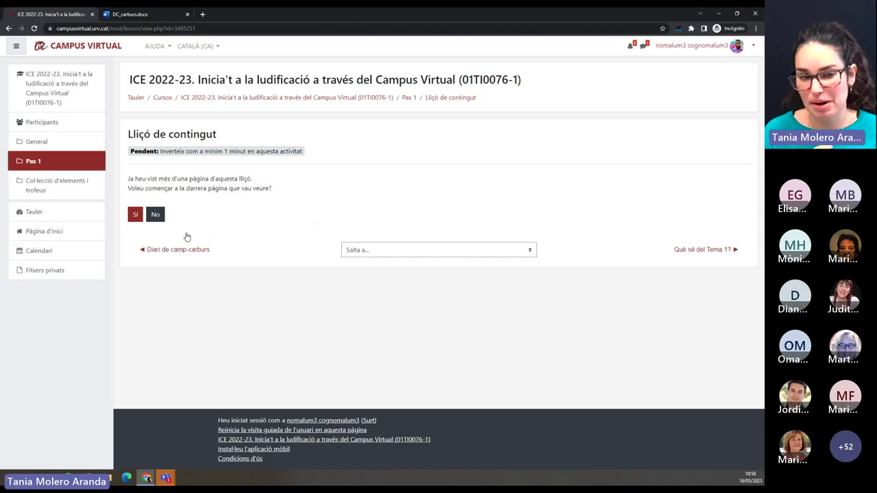
left_click(134, 214)
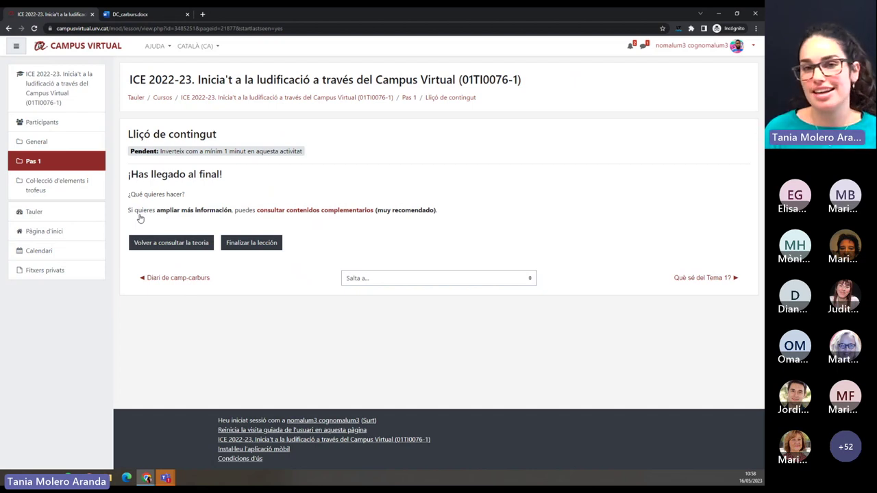
Go back over the lesson's theory, view the "6. Adultez" stage and continue to the following stage
left_click(174, 245)
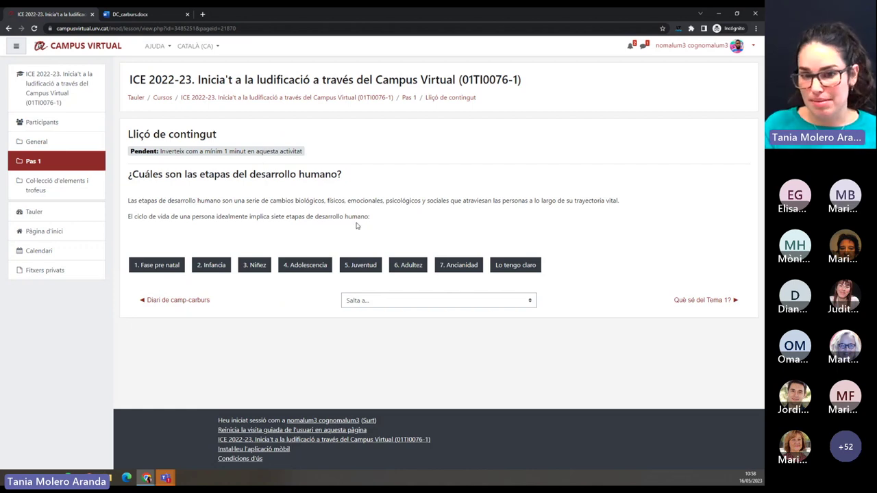
left_click(414, 273)
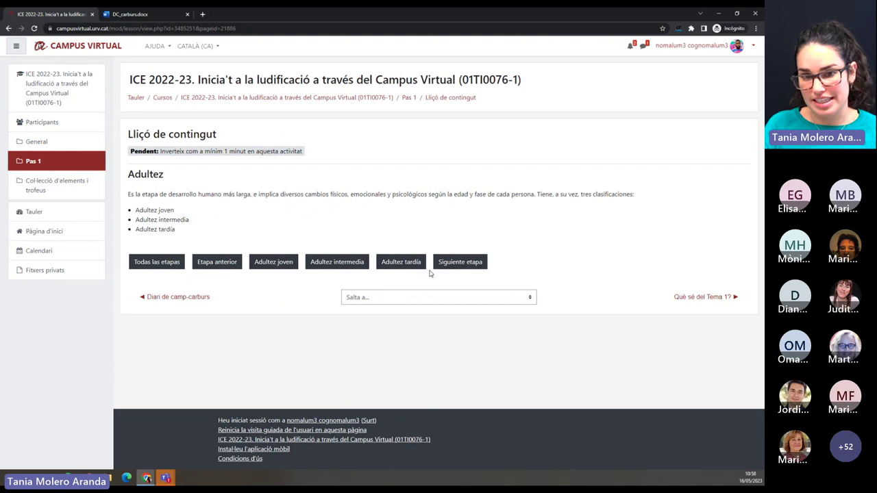
left_click(463, 264)
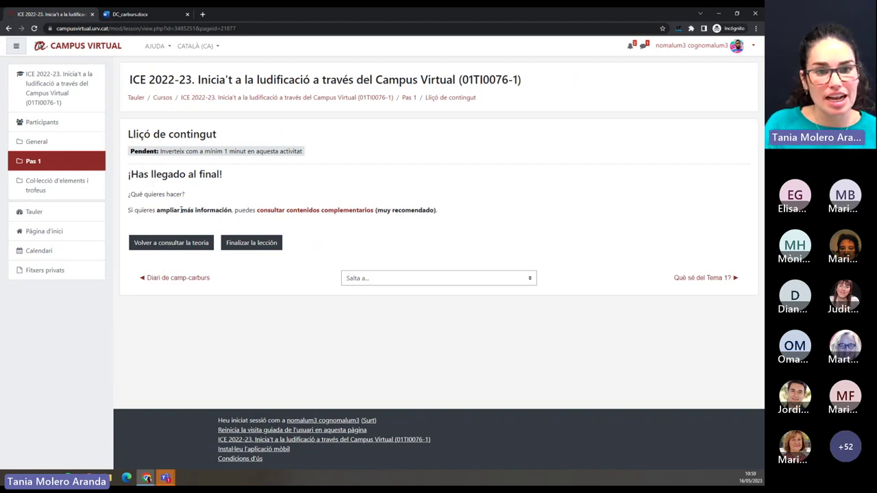
Consult the lesson's complementary contents, finish the lesson from its final page and return to the "Material complementari" page
left_click(334, 212)
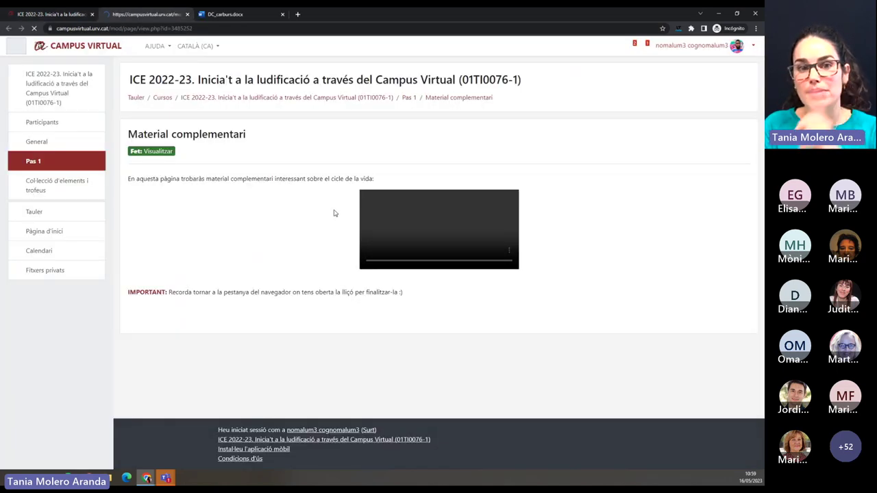
left_click_drag(255, 139, 130, 136)
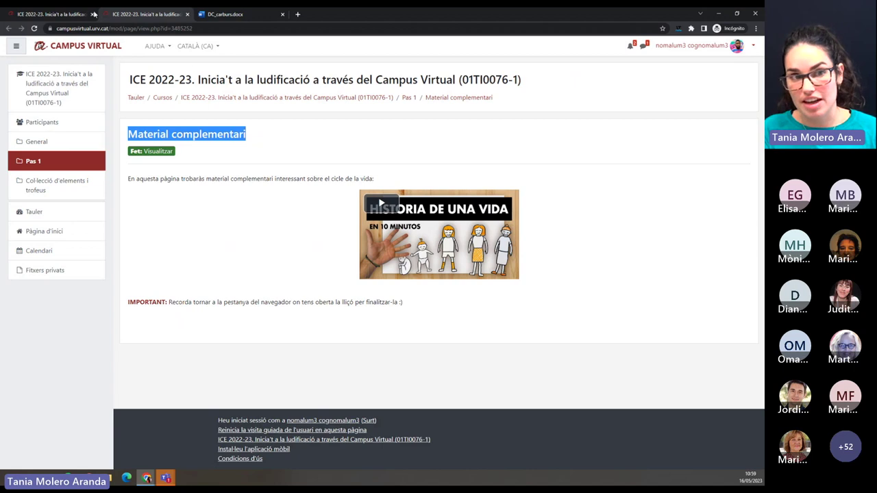
left_click(66, 17)
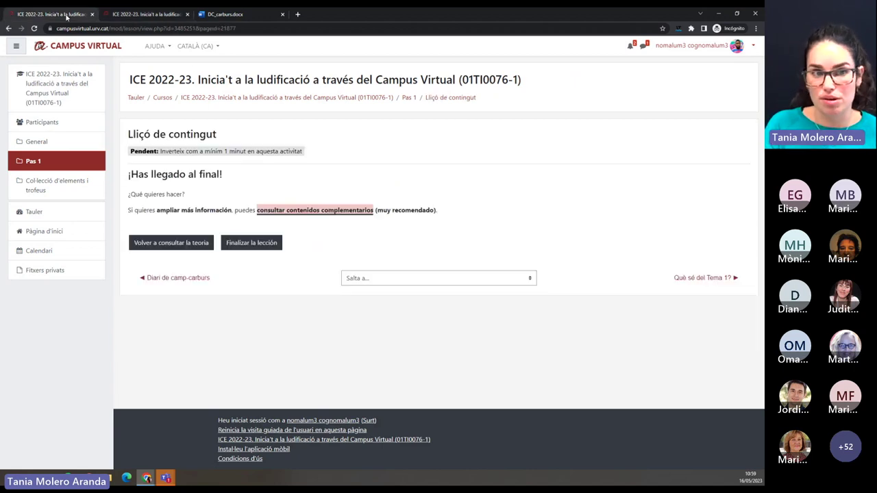
left_click(251, 244)
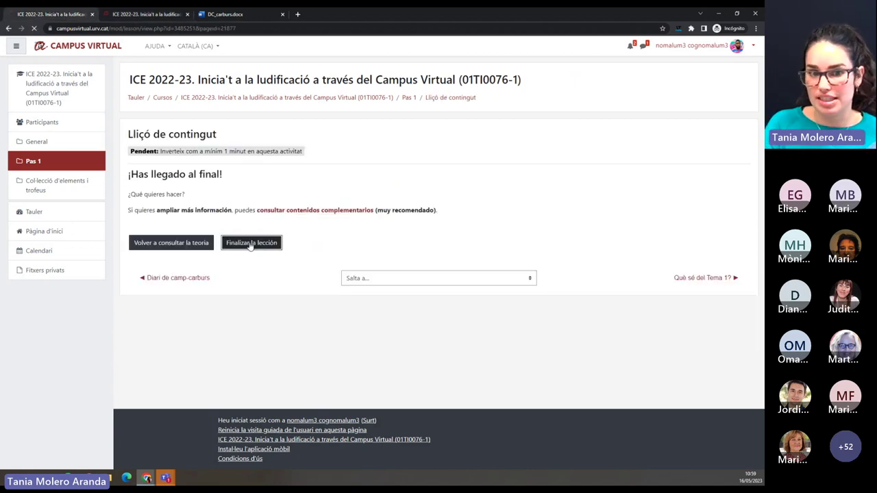
left_click(144, 15)
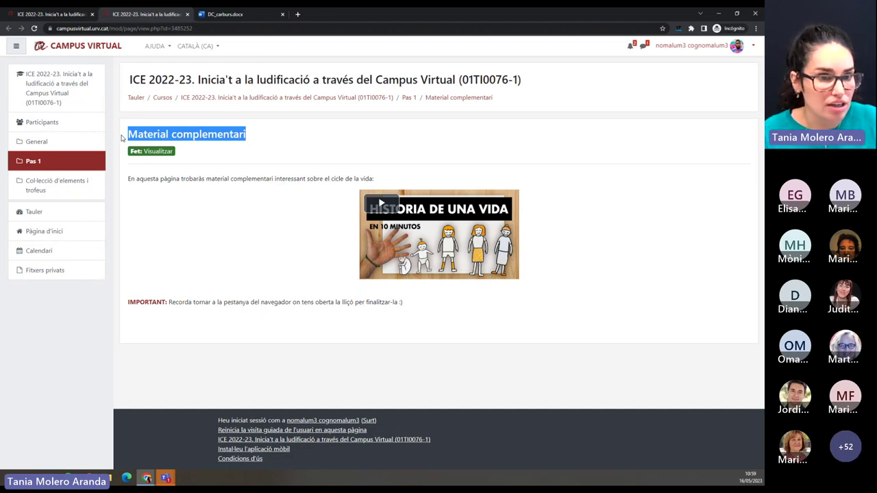
Close the "Material complementari" page and highlight the lesson's completion time and required minimum time in the final message
left_click(220, 141)
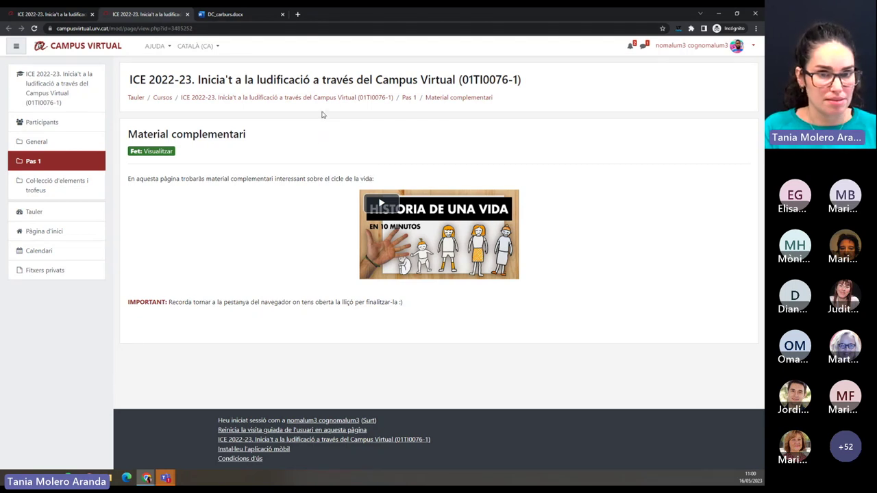
left_click(188, 13)
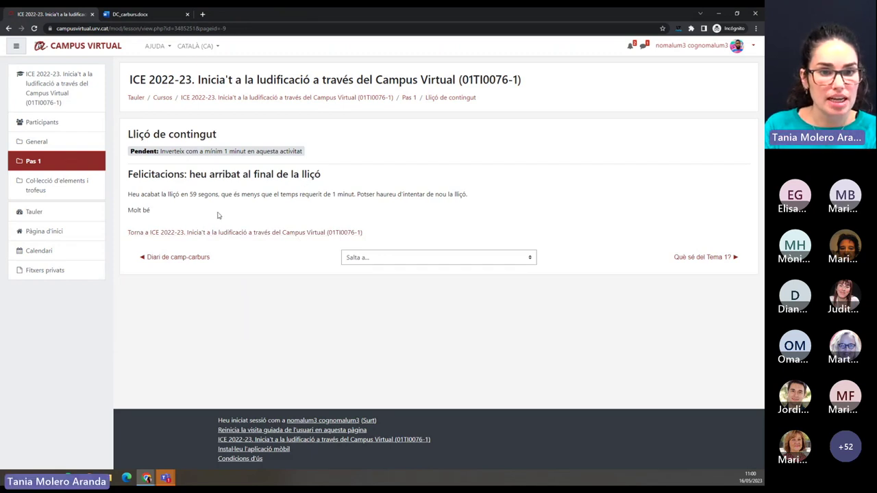
left_click_drag(130, 196, 218, 196)
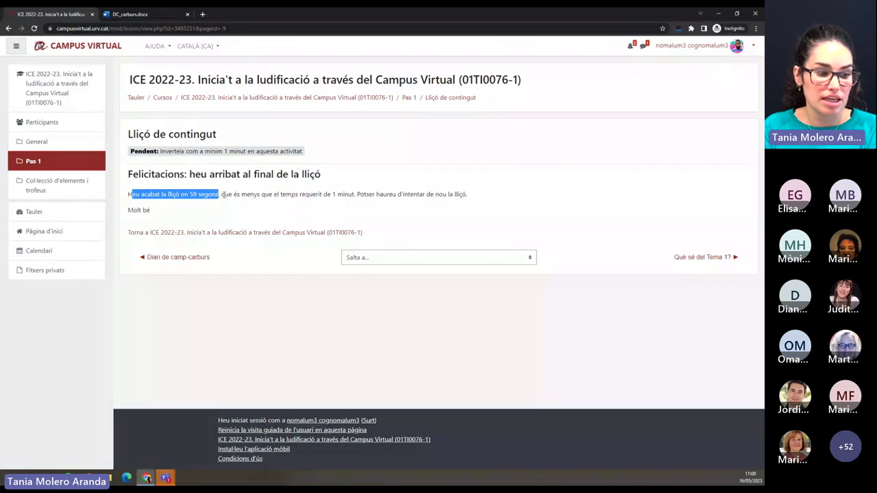
left_click_drag(235, 195, 357, 194)
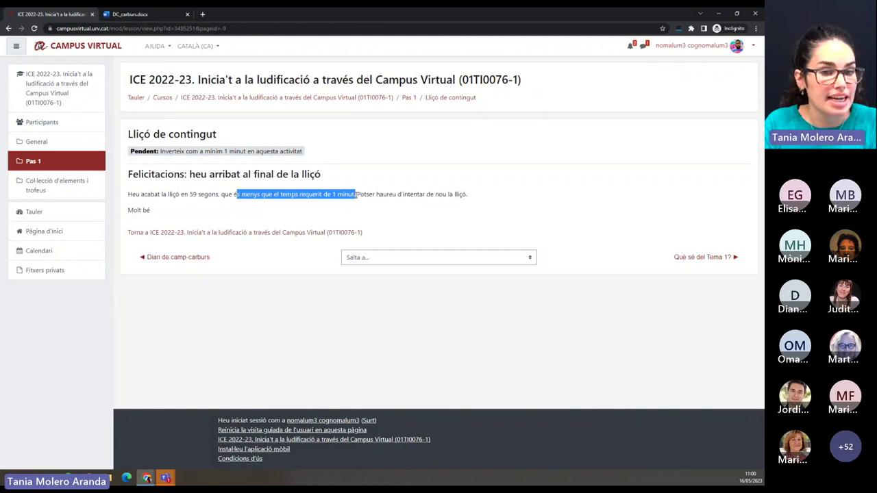
left_click_drag(355, 195, 355, 194)
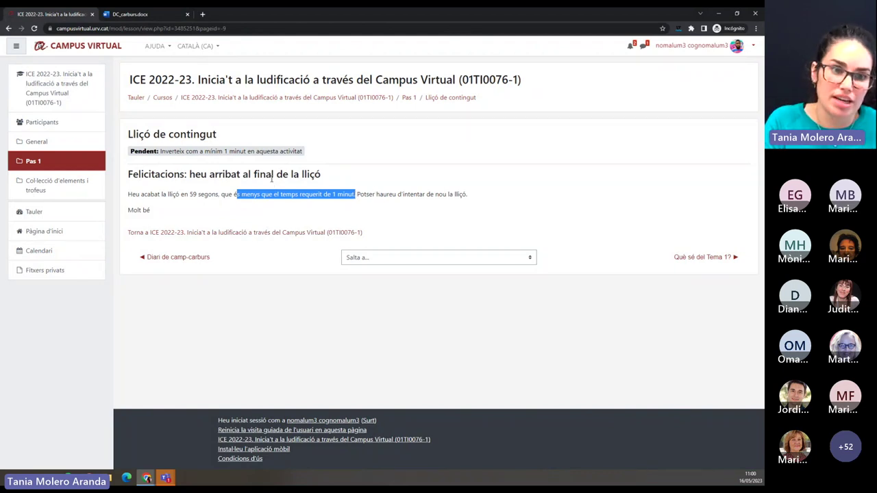
Return to the Pas 1 section and open "Quins són els científics del teu grup?" to review the student view of the groups
left_click(409, 98)
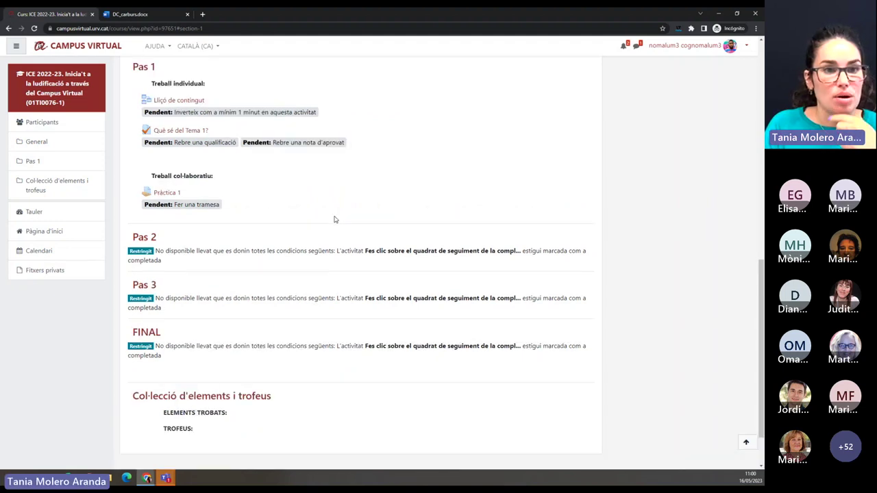
scroll(336, 219, "up", 2)
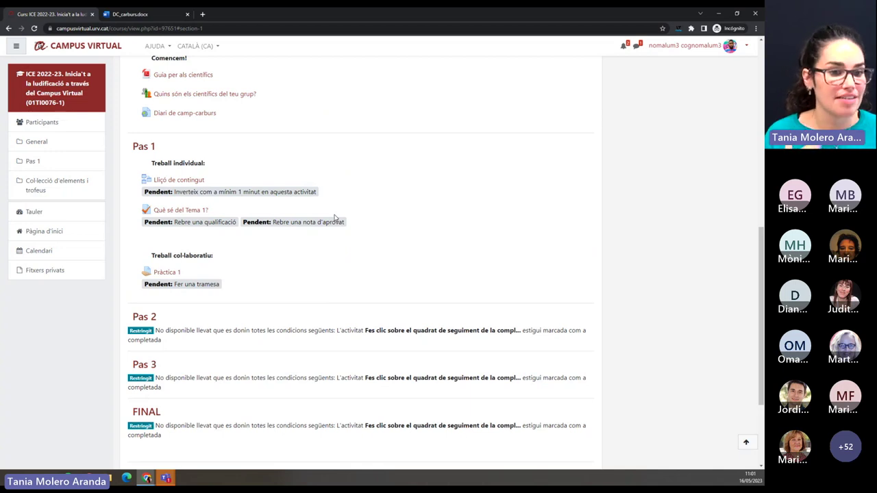
scroll(363, 206, "up", 2)
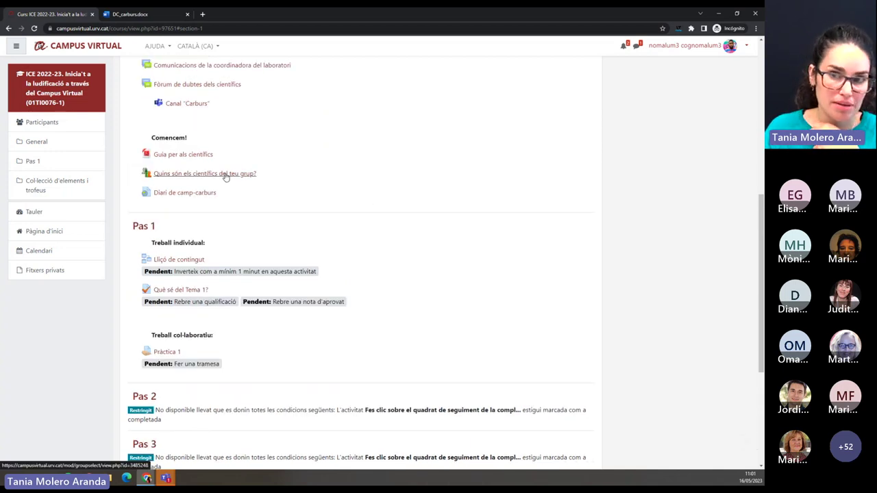
left_click(226, 176)
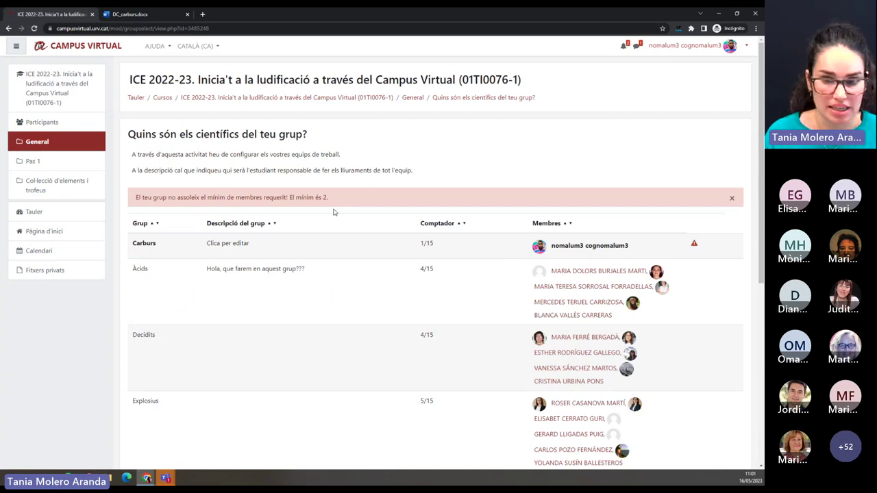
scroll(370, 239, "down", 5)
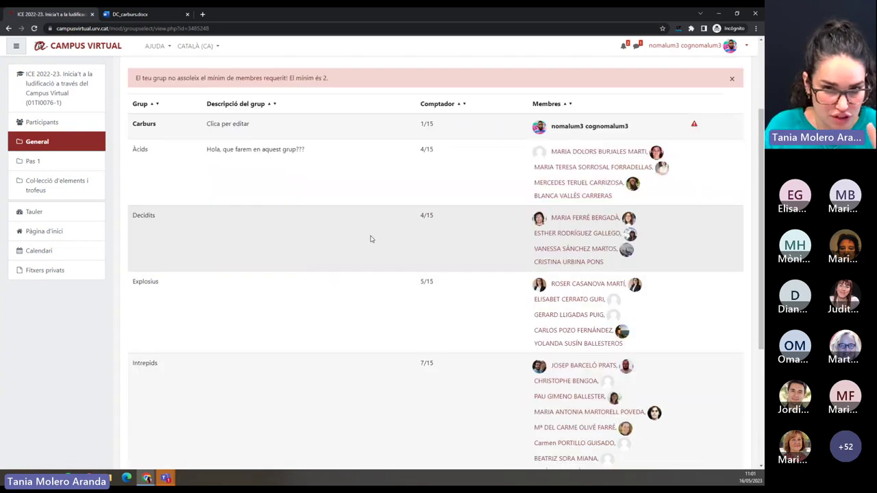
scroll(370, 238, "up", 5)
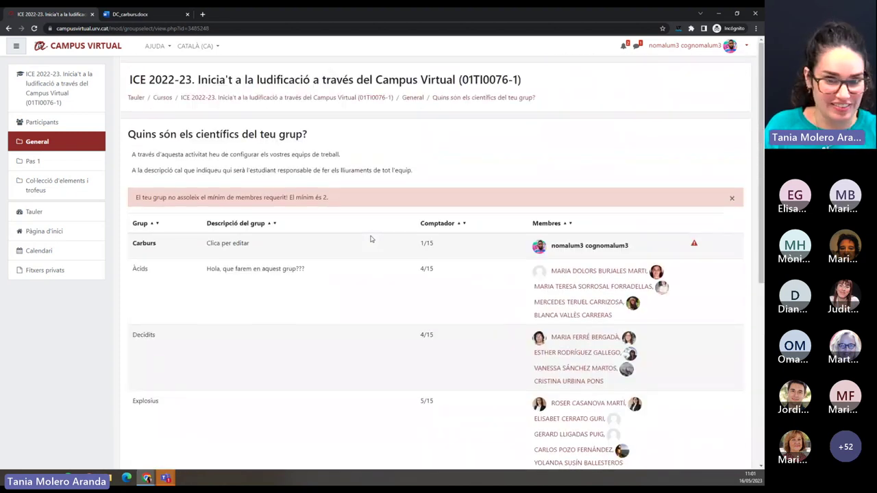
Return to the course's main page and view the Pas 1 activities with their pending completion conditions
left_click(380, 99)
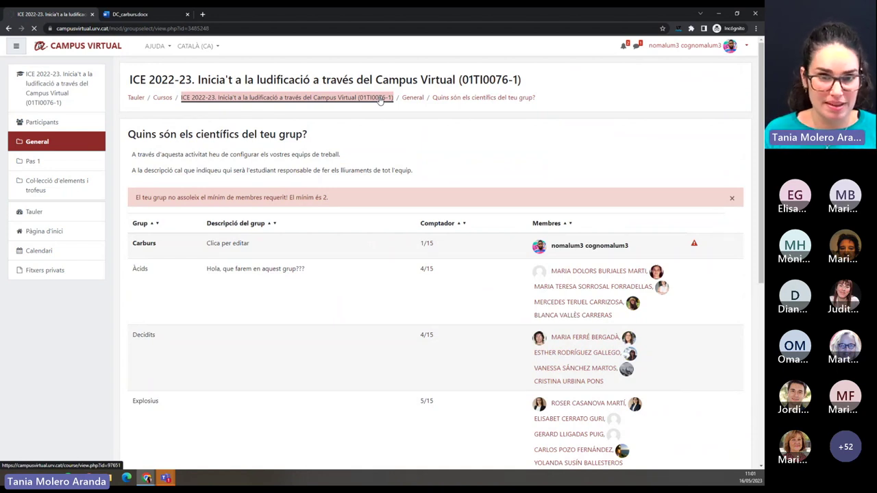
scroll(347, 218, "down", 1)
scroll(348, 218, "down", 3)
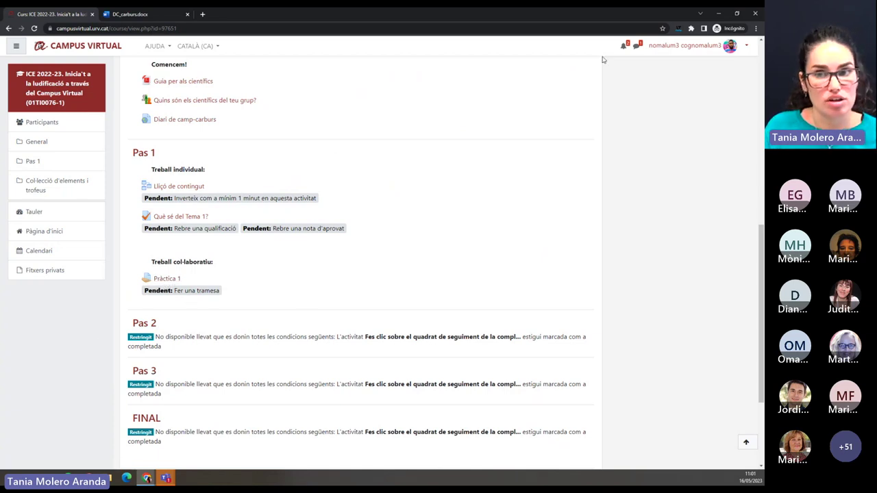
Minimize the student view, switch to the teacher view and return from the group selection activity to the course's main page
left_click(720, 14)
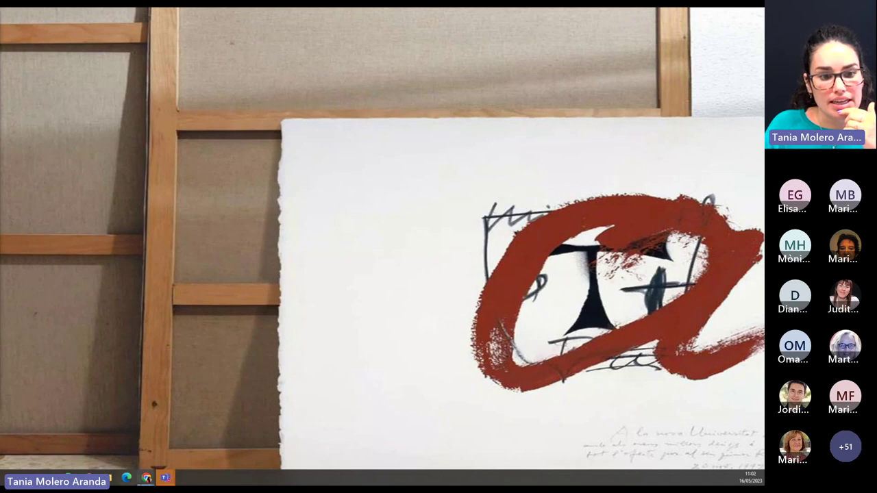
mouse_move(148, 480)
left_click(103, 439)
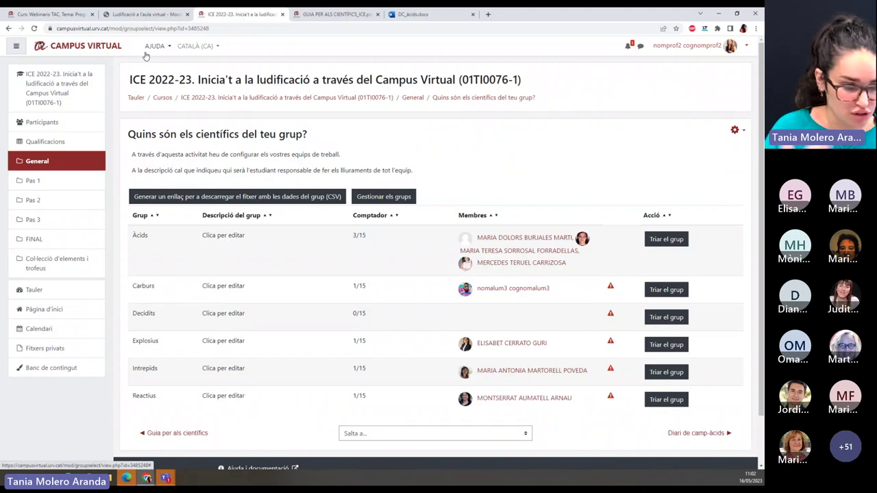
left_click(150, 17)
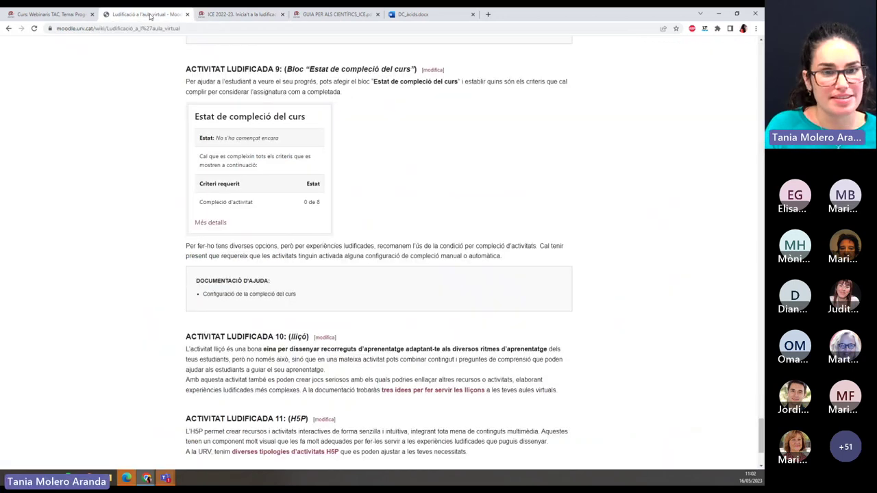
left_click(248, 16)
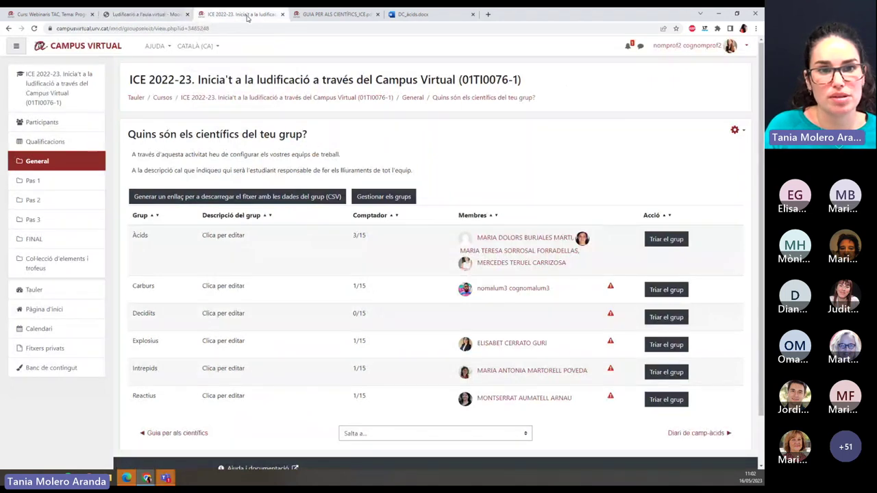
left_click(250, 98)
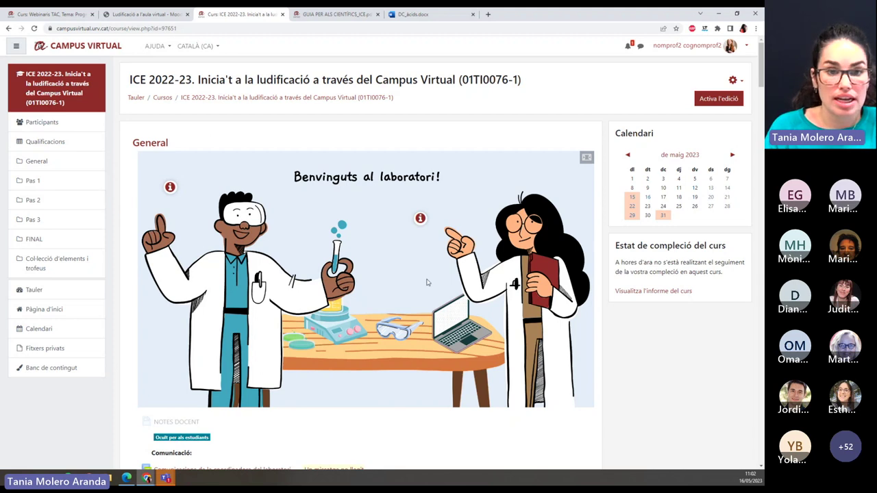
Open "Quins són els científics del teu grup?" as teacher, review every group's members and go to the Pas 1 section
scroll(427, 281, "down", 3)
scroll(427, 282, "down", 5)
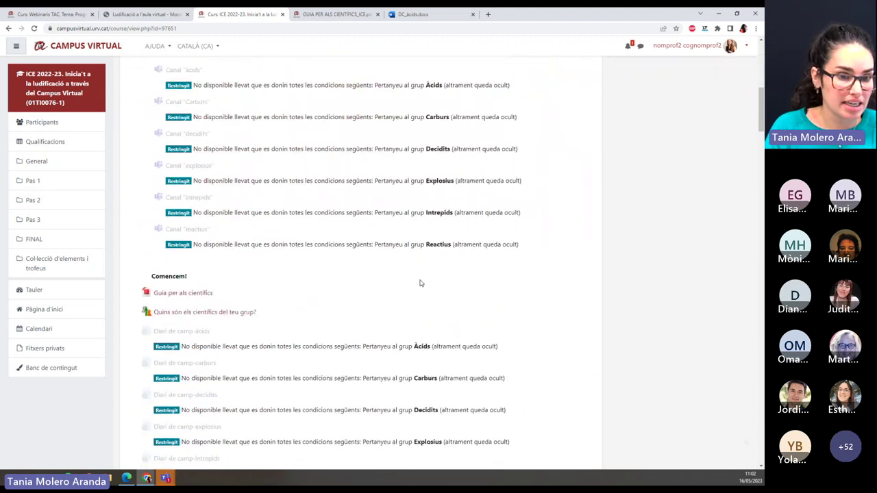
left_click(240, 313)
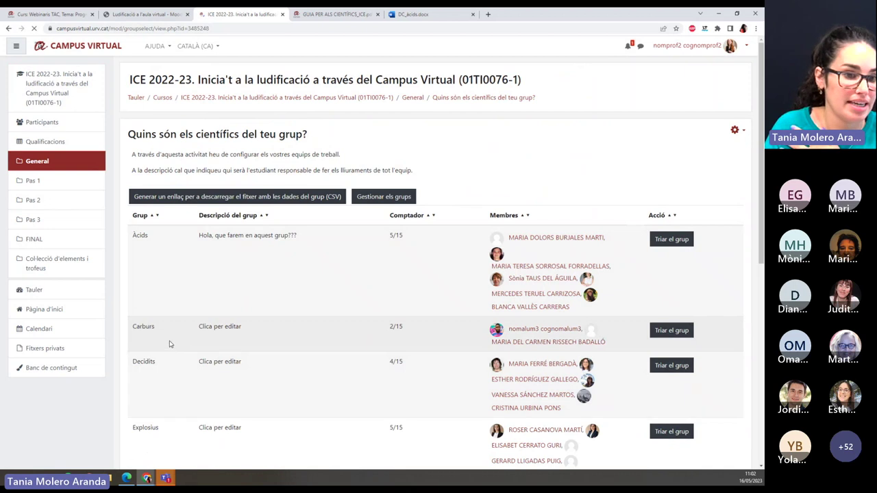
scroll(178, 322, "down", 1)
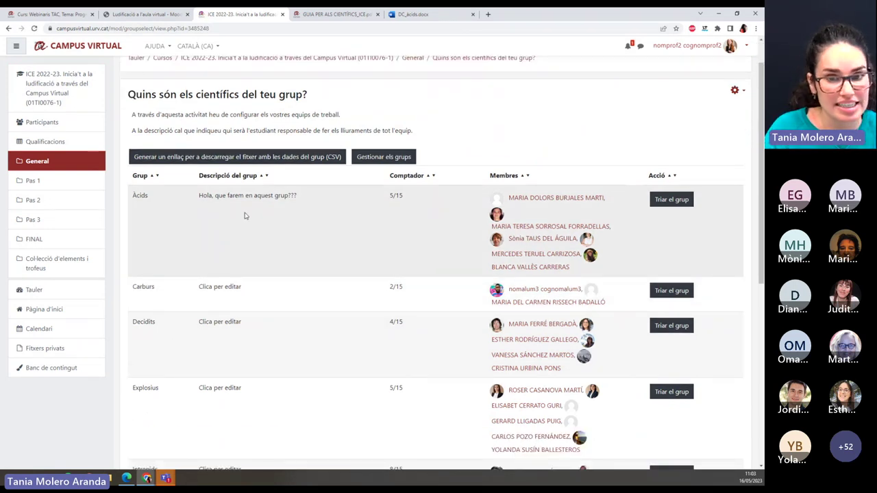
scroll(363, 259, "down", 1)
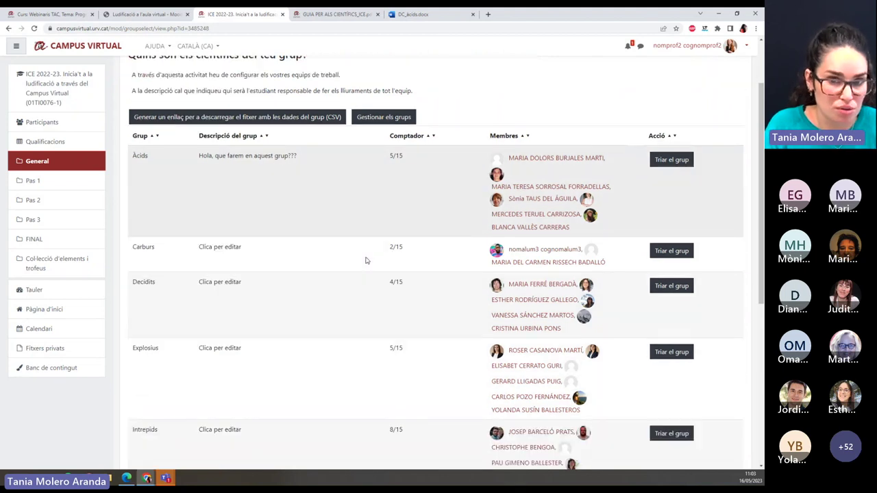
scroll(366, 261, "down", 6)
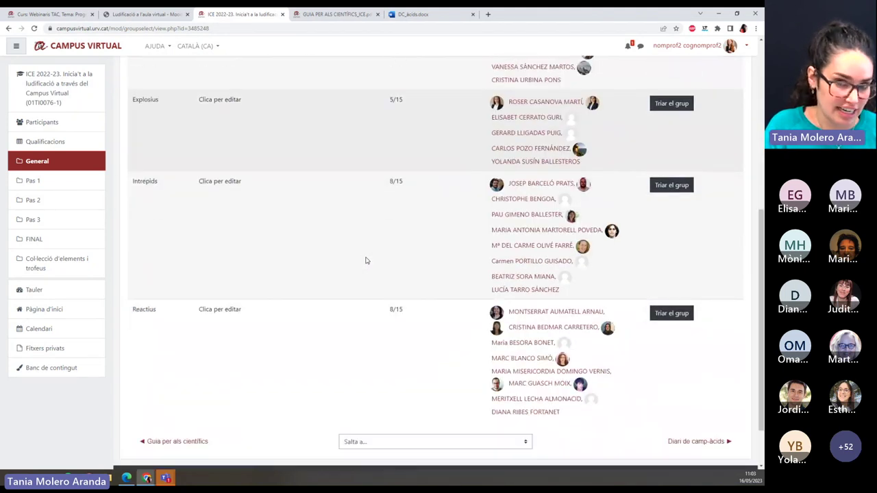
scroll(366, 260, "down", 1)
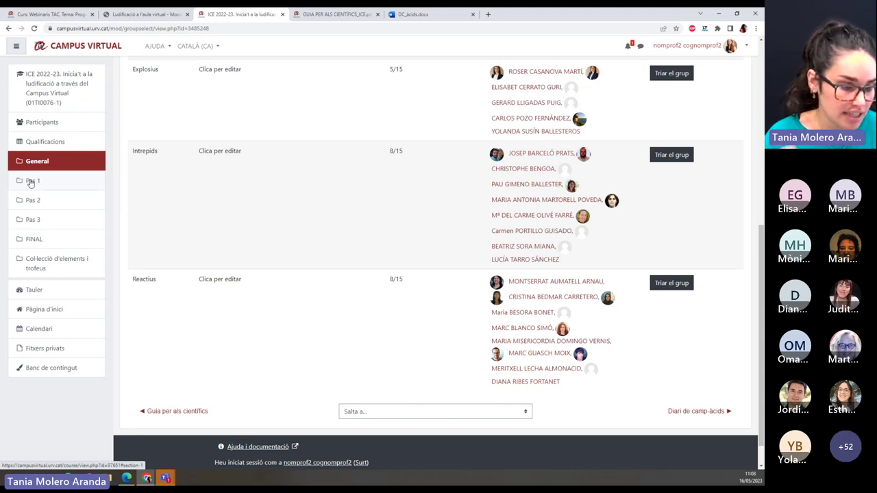
left_click(30, 182)
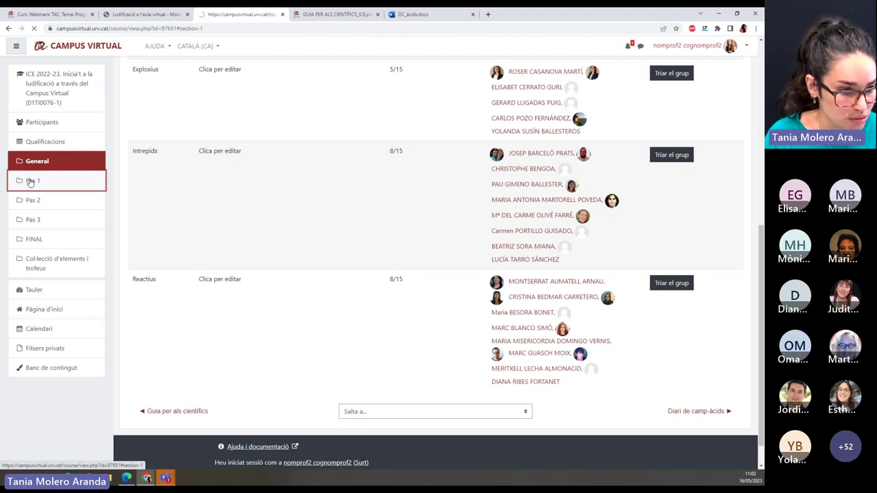